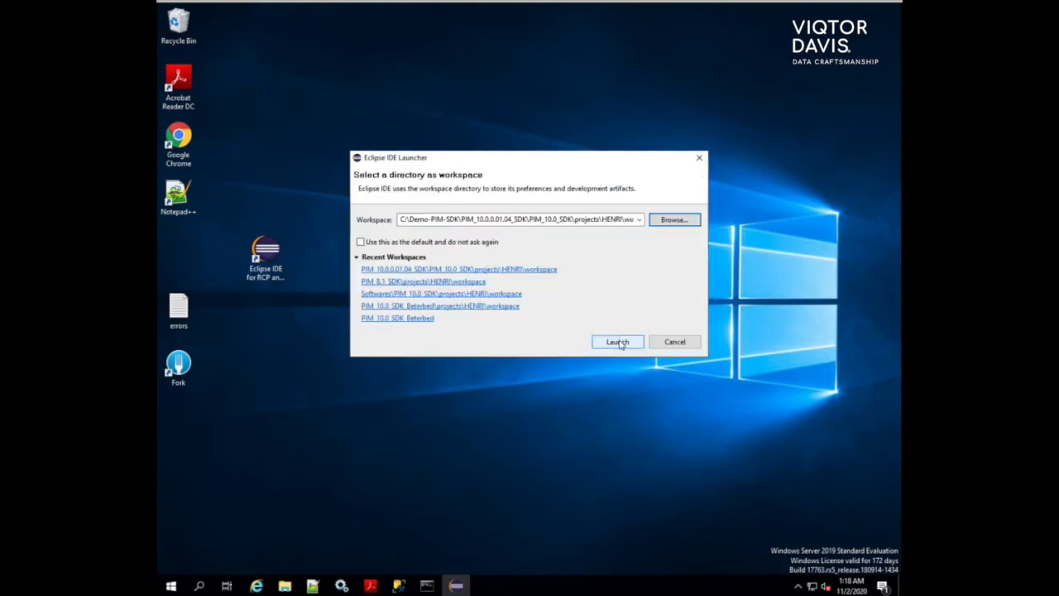
Launch the IDE with the preset HENRI workspace and open the Target Platform preferences under Plug-in Development
click(619, 343)
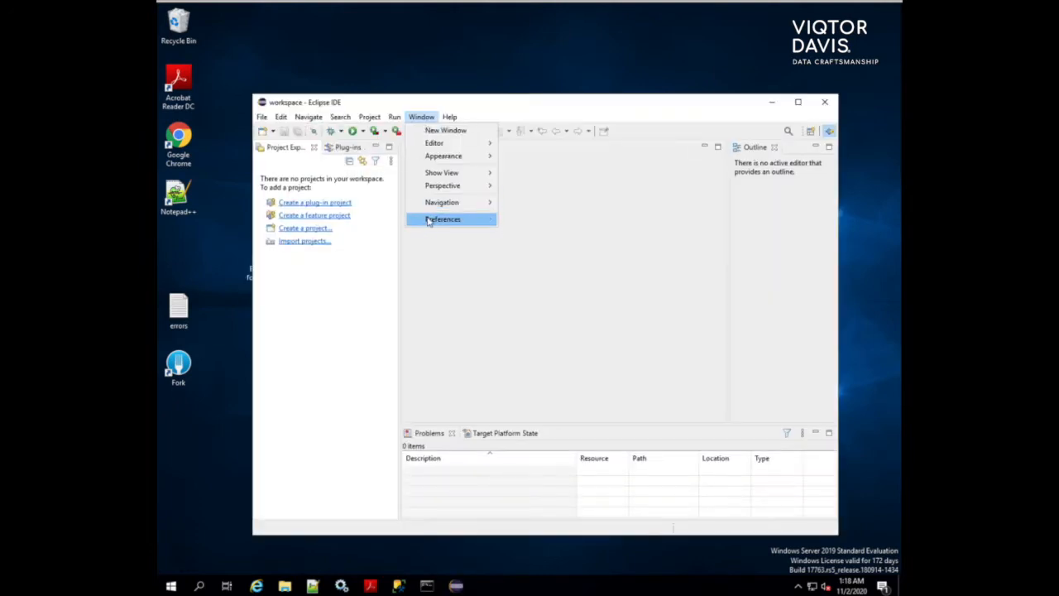
click(426, 218)
click(414, 249)
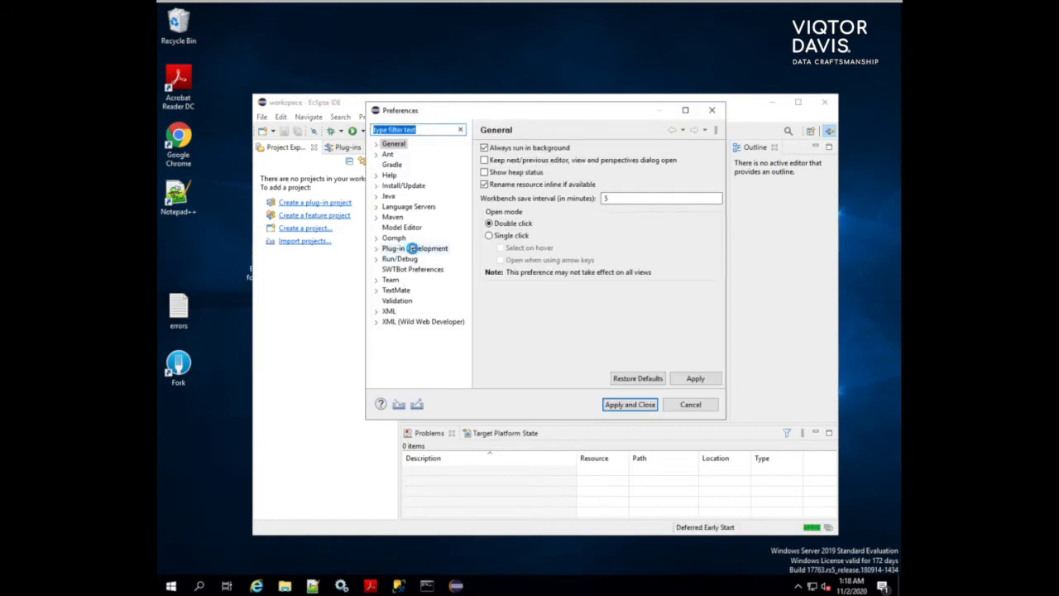
click(377, 249)
click(405, 332)
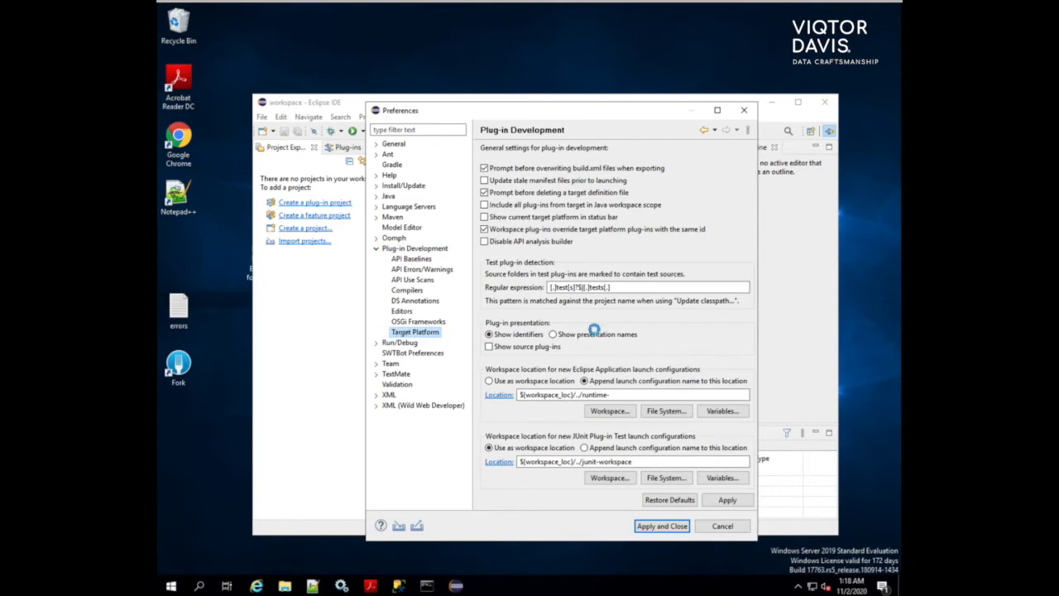
Start a new empty target definition, name it PIM SDK 10.0.0.01.04, and copy that name
click(732, 221)
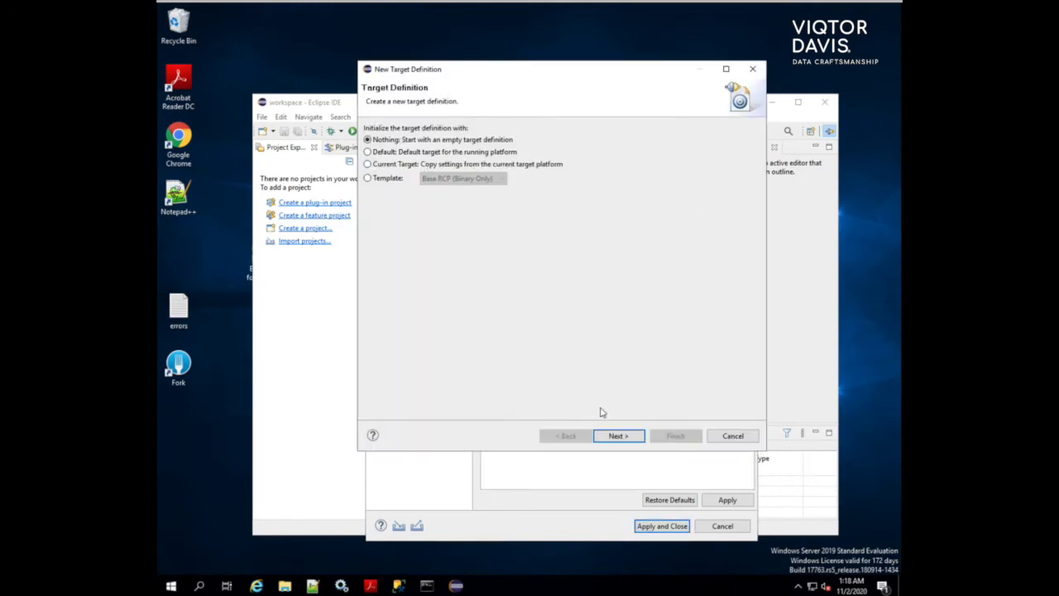
click(618, 435)
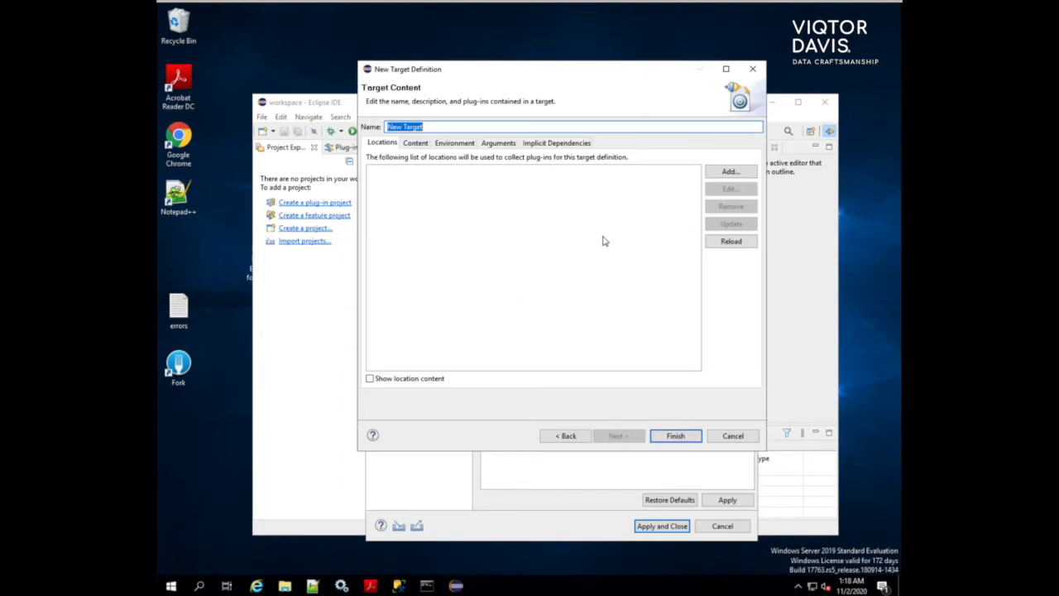
text(Pl)
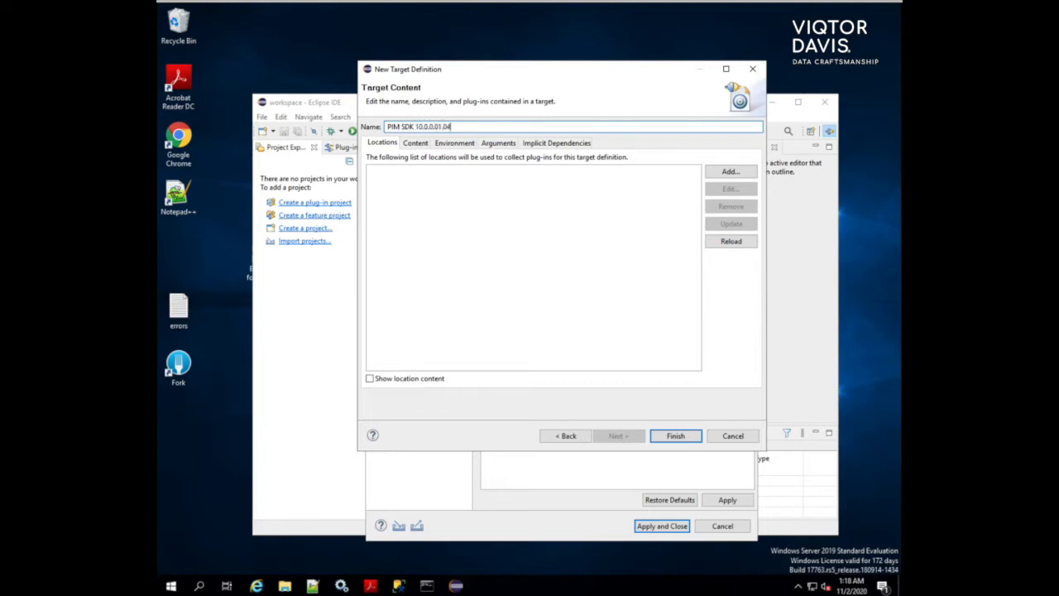
key(ctrl+a)
key(ctrl+c)
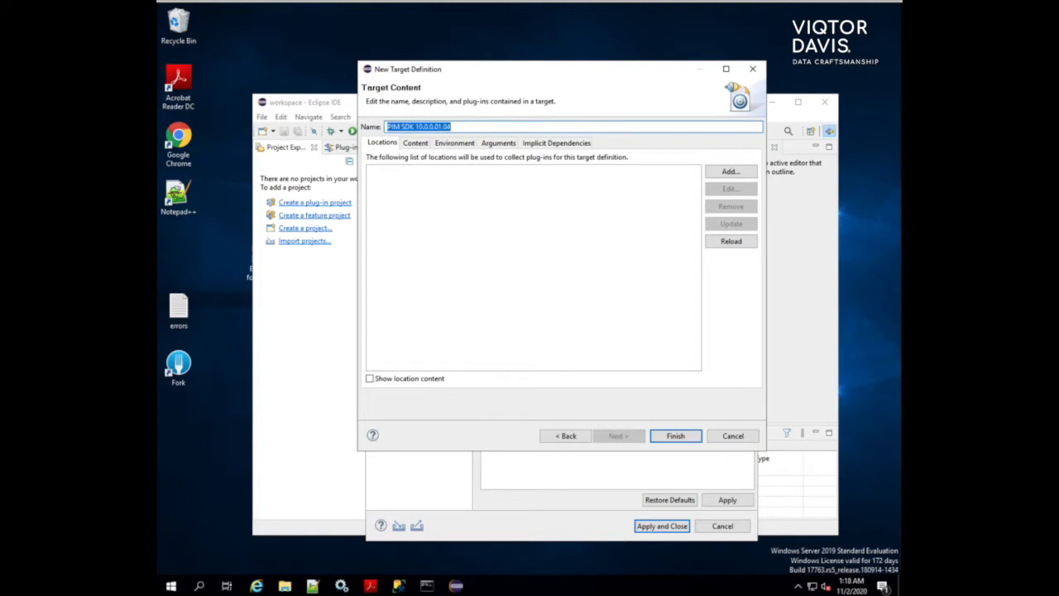
Start adding a software site repository to the target definition, with the local folder PIM_10.0_SDK\targets\10.0.0.01.04 as its location
click(730, 171)
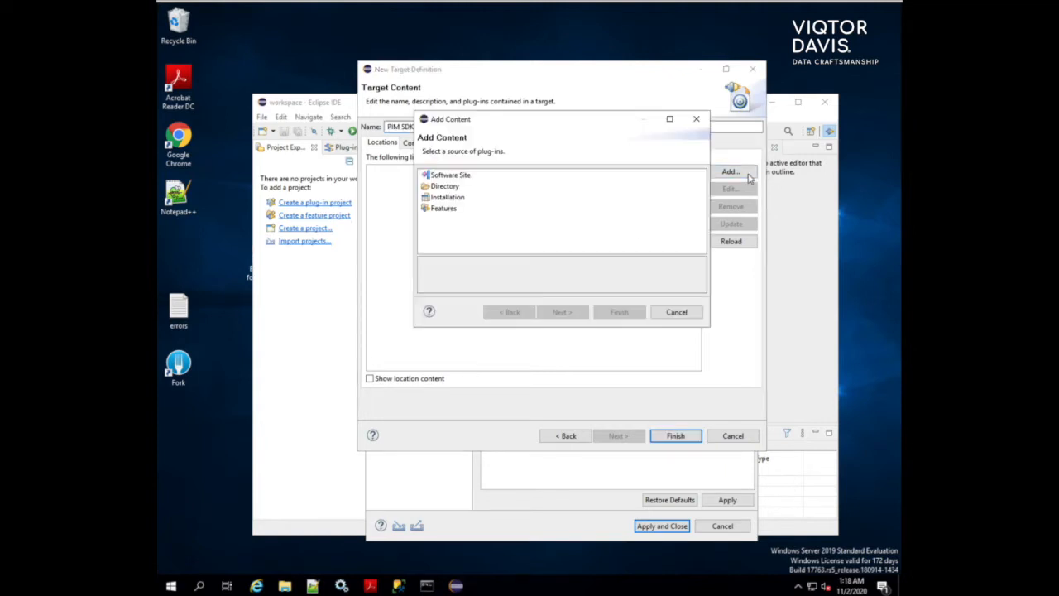
click(450, 175)
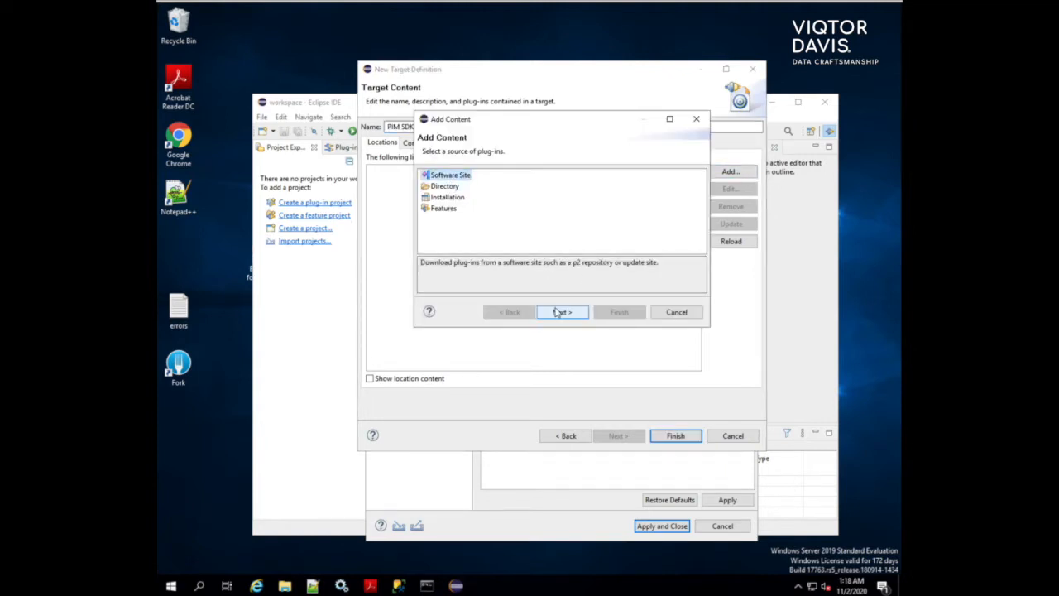
click(562, 312)
click(809, 168)
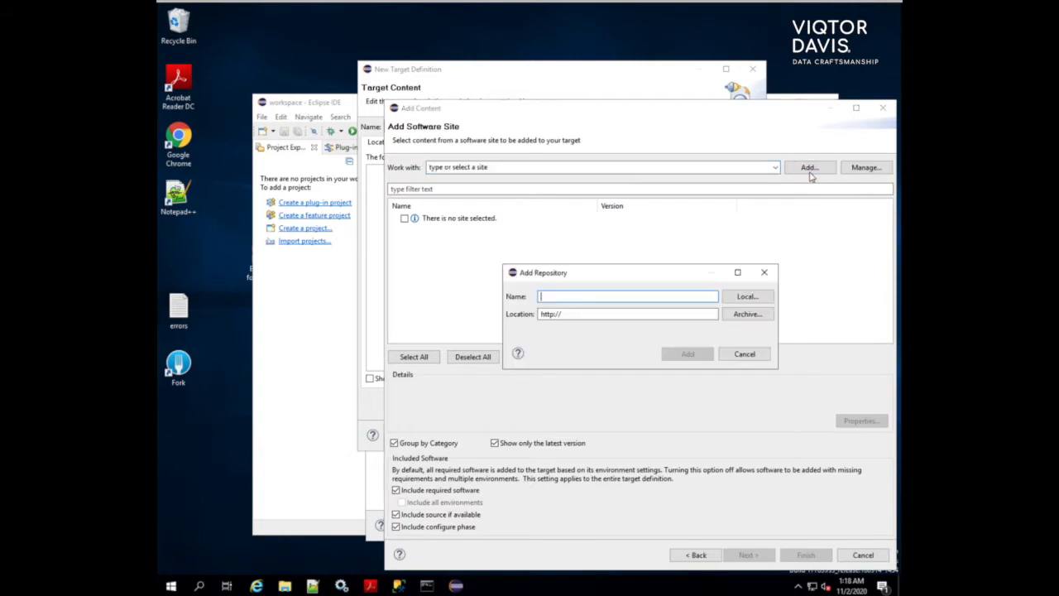
click(742, 298)
click(659, 360)
double_click(659, 360)
double_click(658, 359)
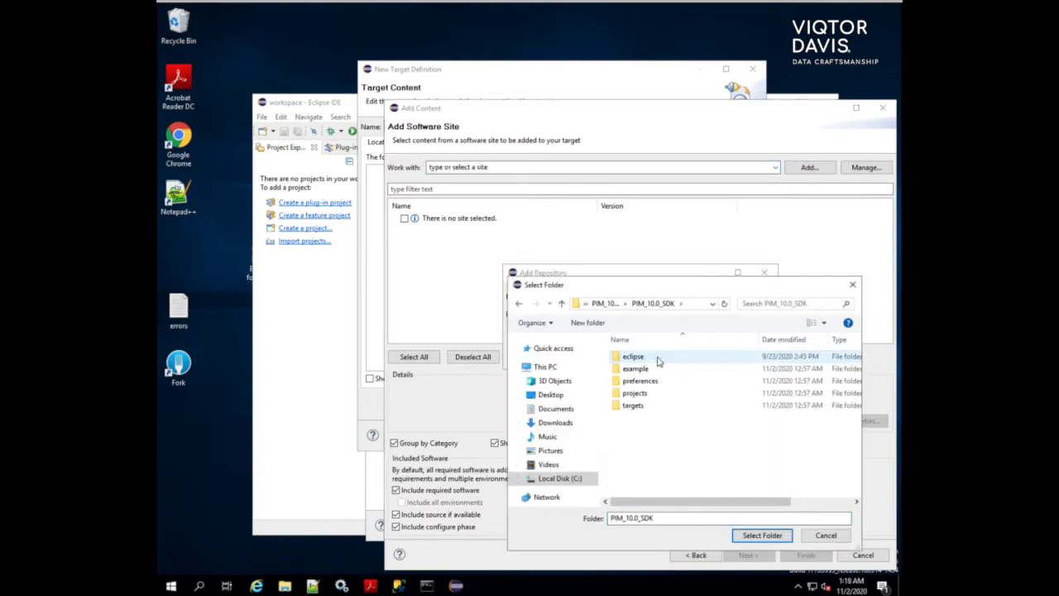
click(651, 404)
double_click(650, 404)
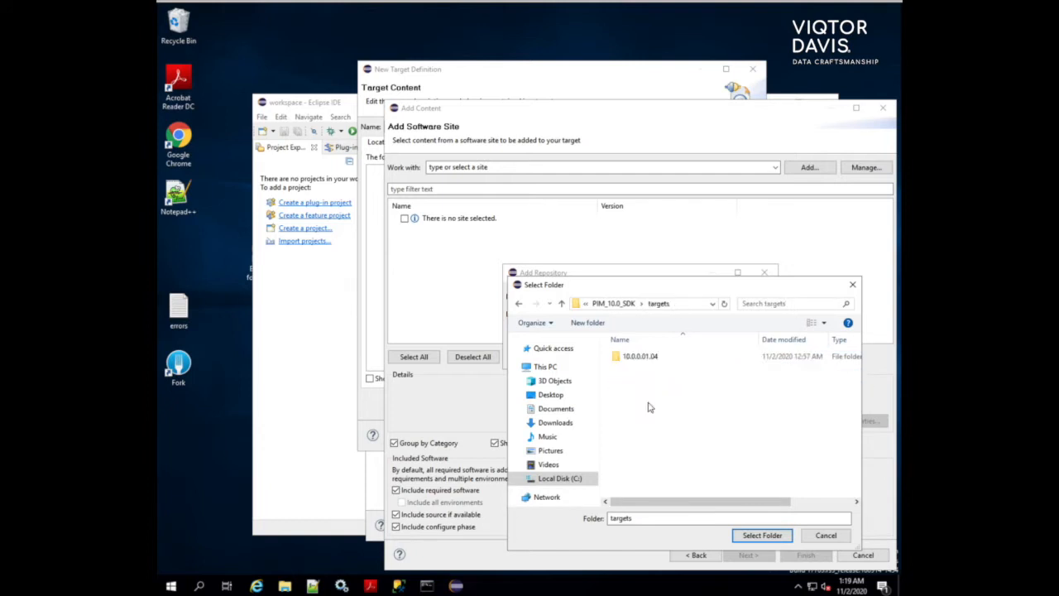
click(632, 356)
click(760, 536)
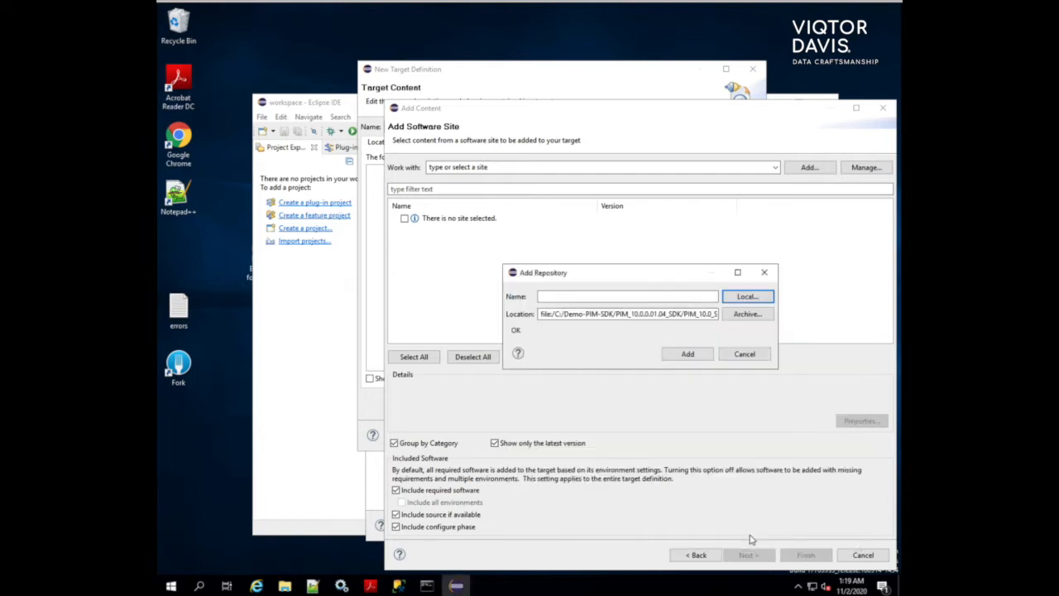
Name the repository PIM SDK 10.0.0.01.04 and add it
click(653, 296)
key(ctrl+v)
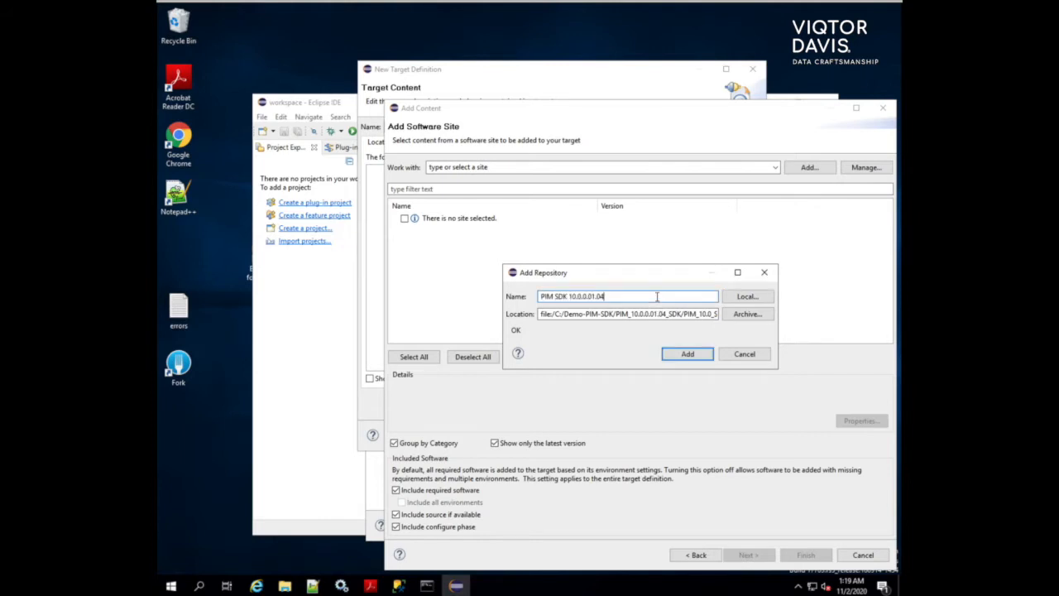
click(690, 355)
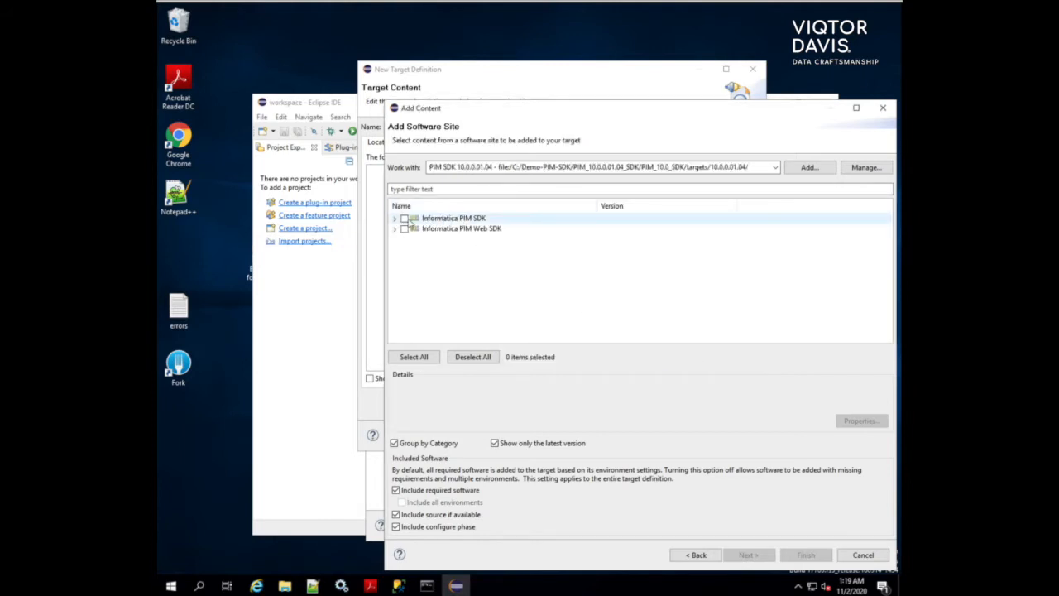
Add the Informatica PIM SDK and Informatica PIM Web SDK content to the target, leaving out the entry found with the filter ECC
click(403, 218)
click(404, 228)
click(405, 190)
text(ECC)
click(414, 239)
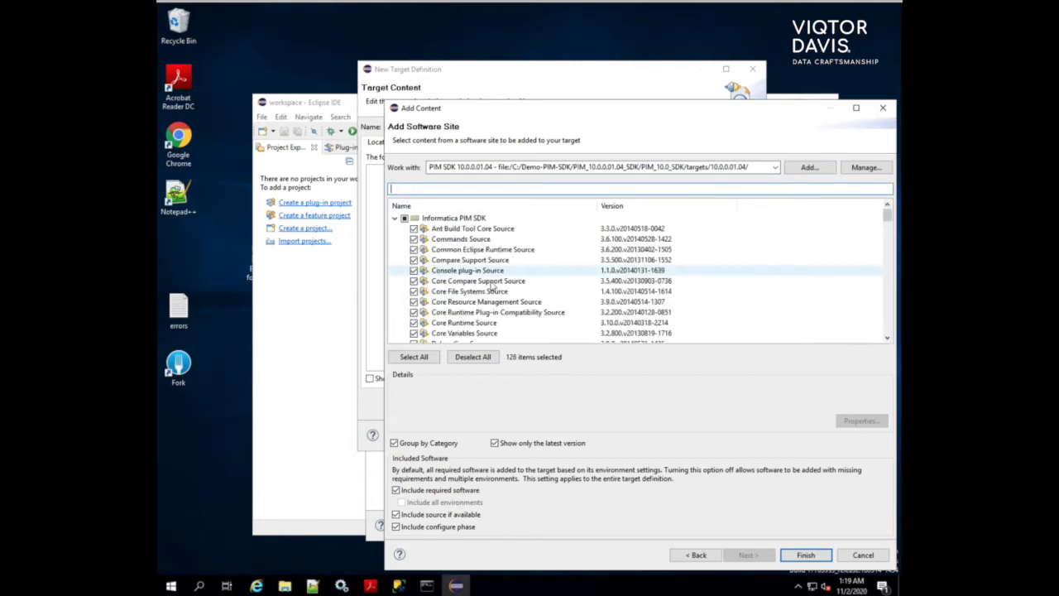
drag(887, 214, 888, 329)
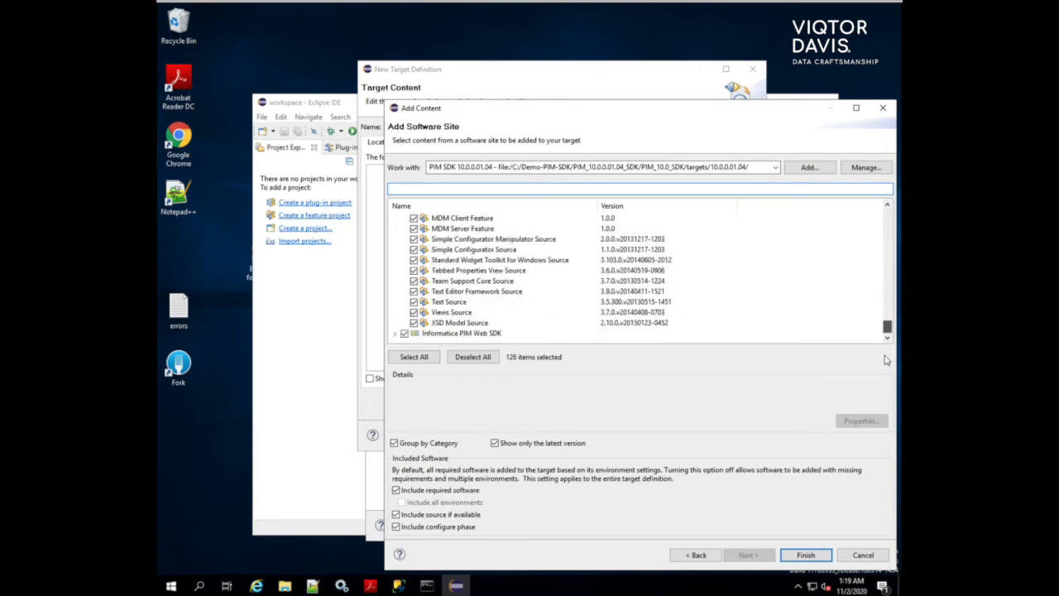
click(804, 555)
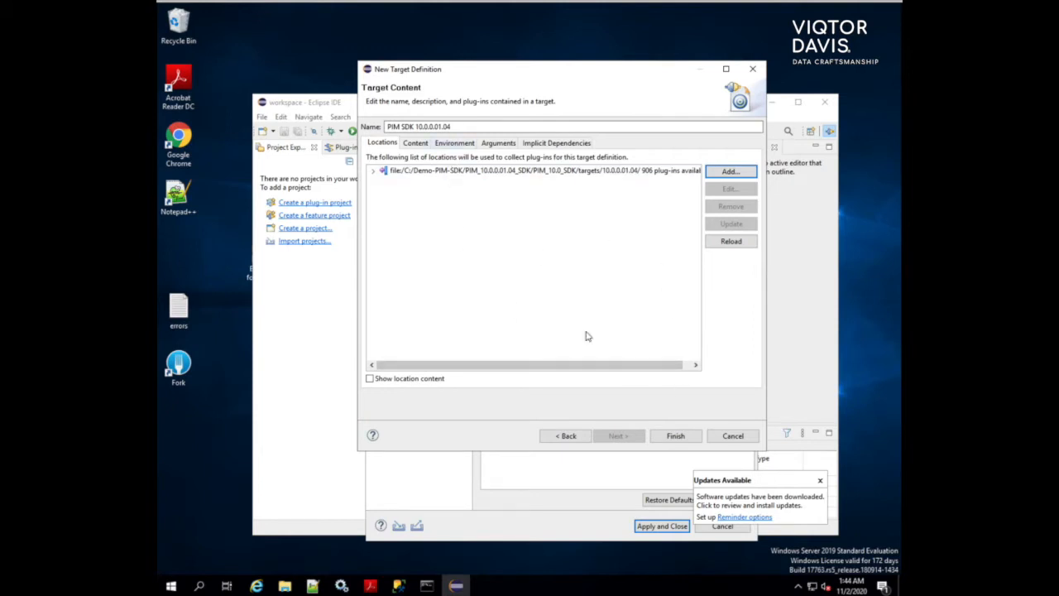
Finish the target definition, make PIM SDK 10.0.0.01.04 the active target platform, and apply the preferences
click(683, 441)
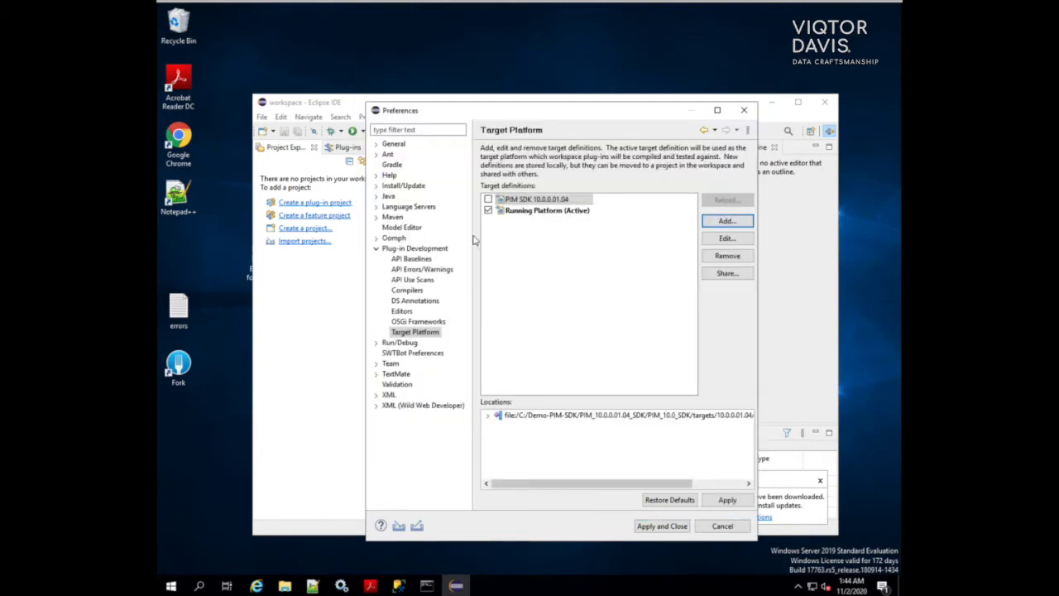
click(488, 201)
click(725, 501)
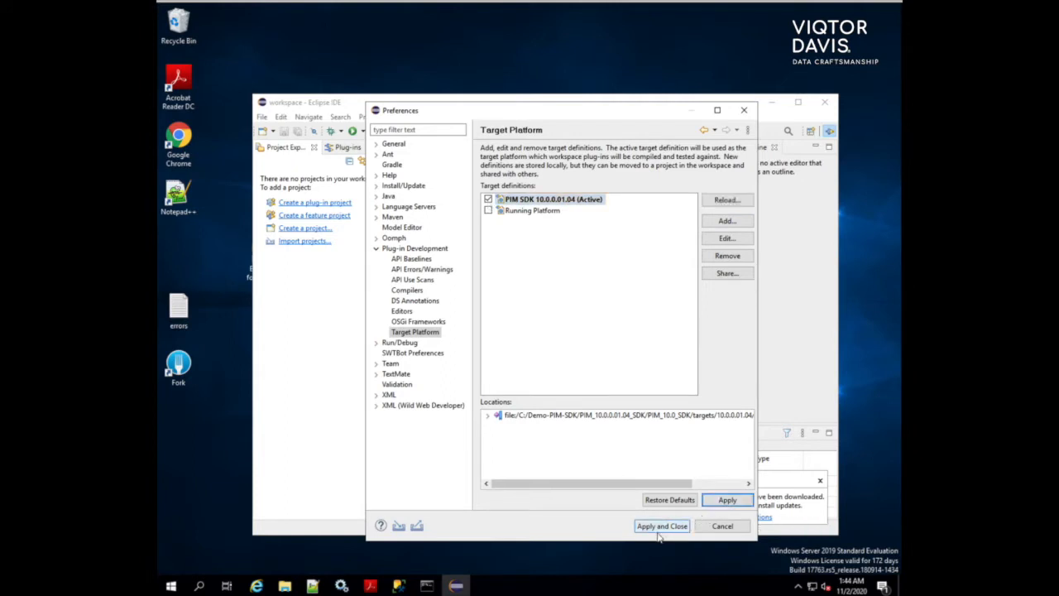
click(662, 527)
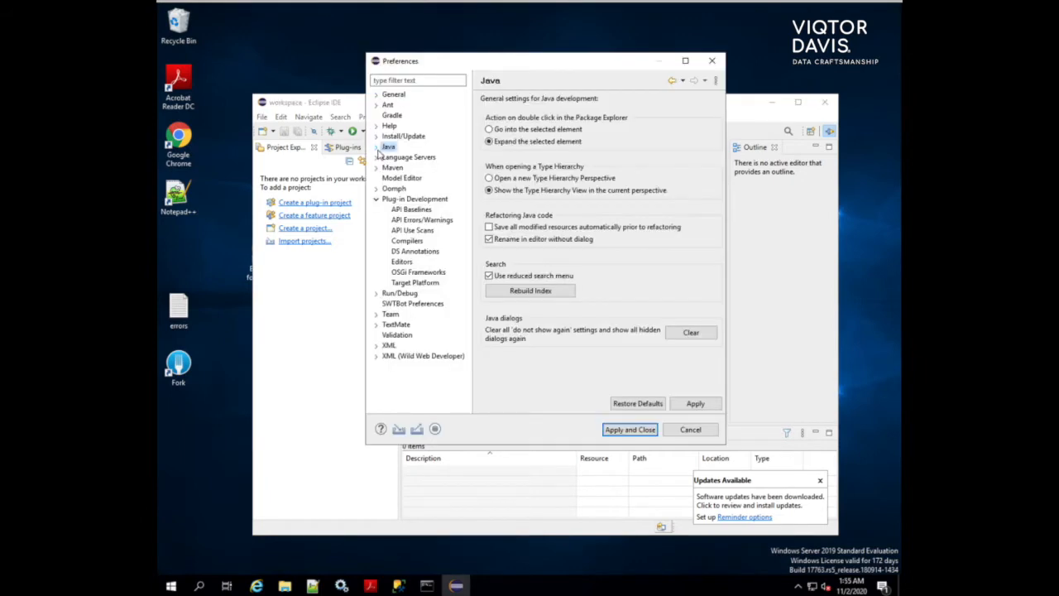
Check the JDK compliance level in the Java Compiler preferences
click(377, 146)
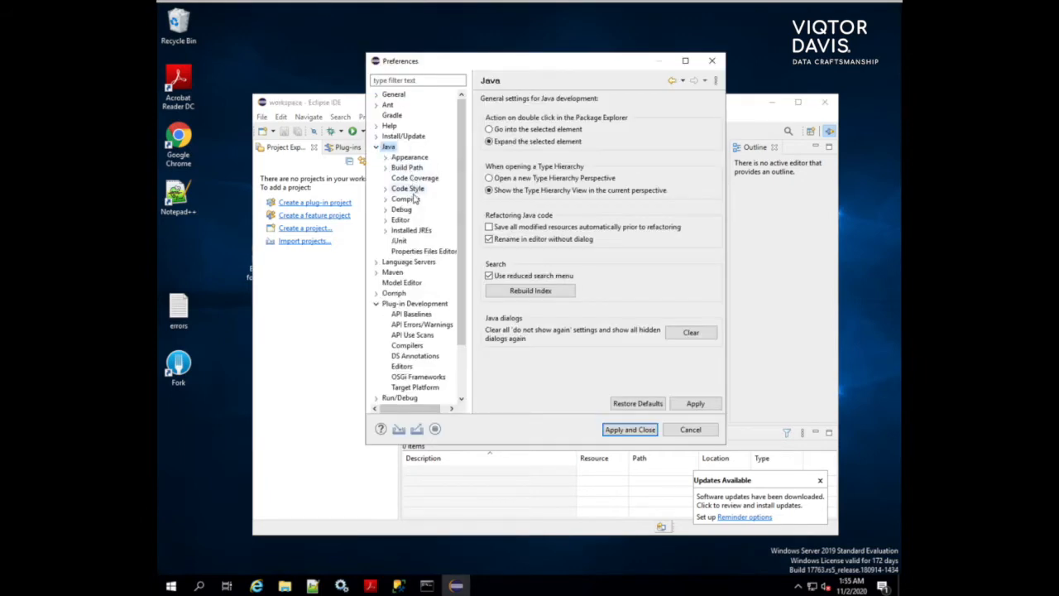
click(406, 198)
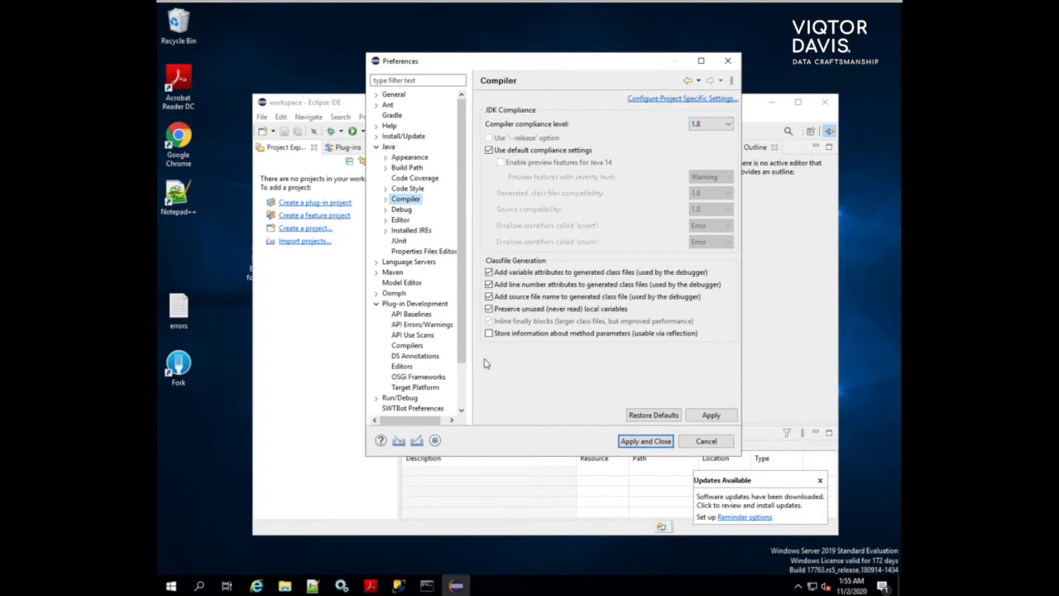
scroll(461, 303, down, 2)
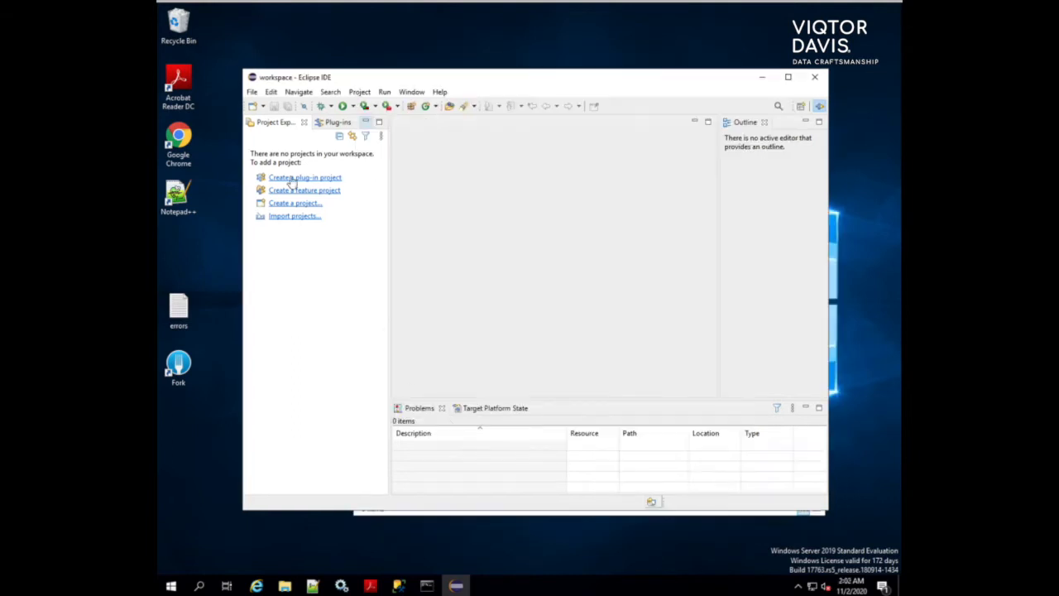
Start an import of existing projects into the workspace
click(252, 92)
click(276, 317)
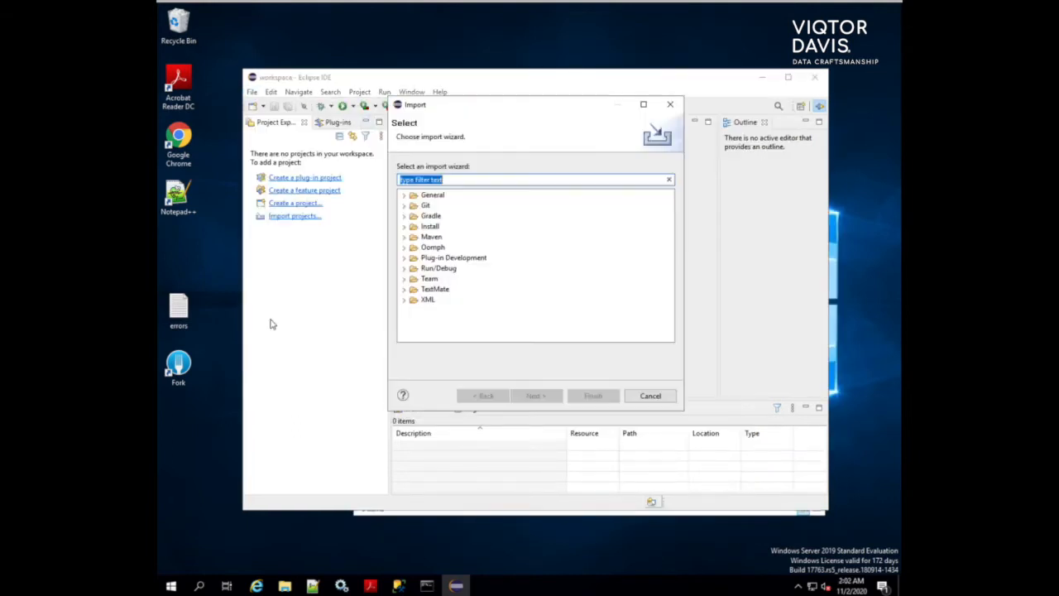
click(404, 195)
click(463, 216)
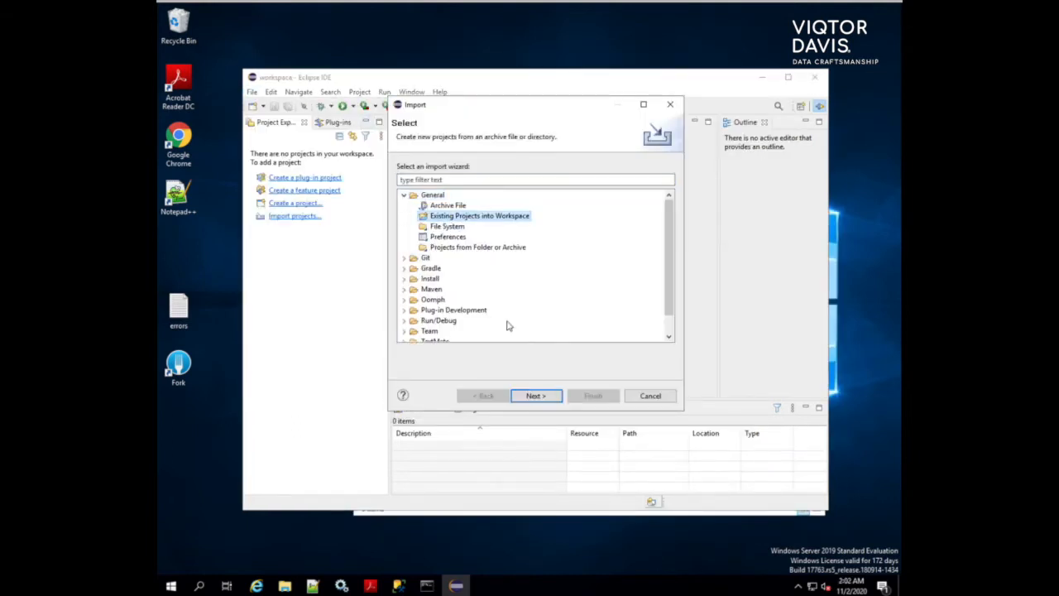
click(534, 395)
Import the configuration and launches projects from the project folder inside C:\Demo-PIM-SDK\PIM_10.0.0.01.04_SDK
click(653, 168)
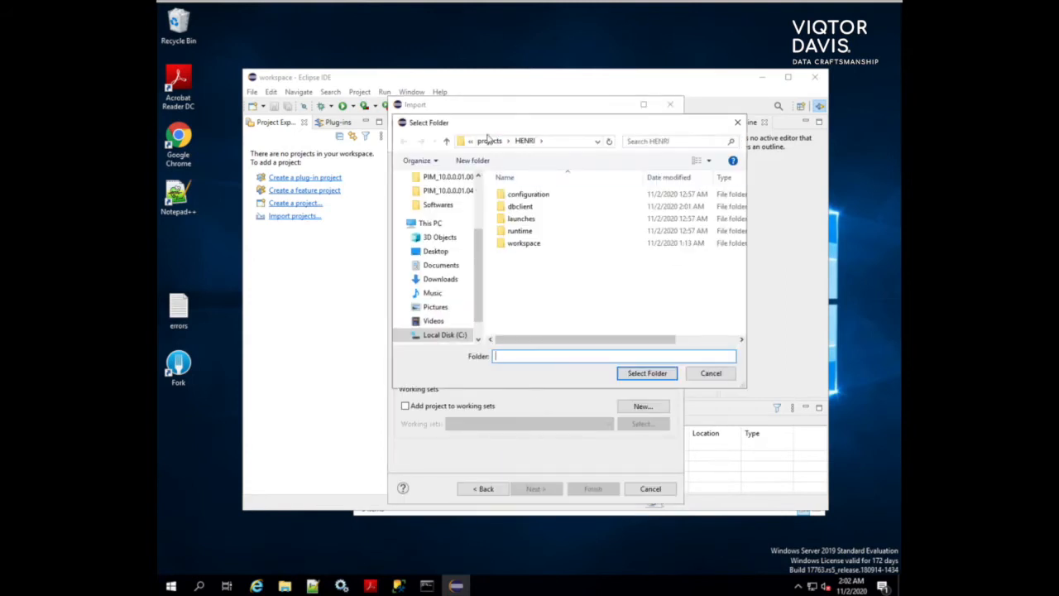
click(599, 142)
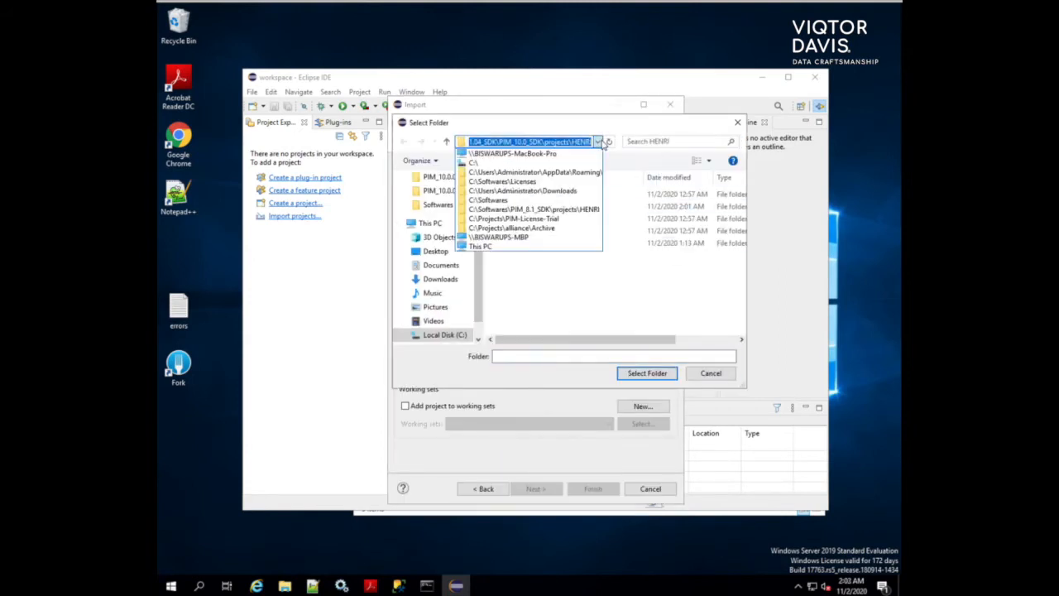
click(436, 335)
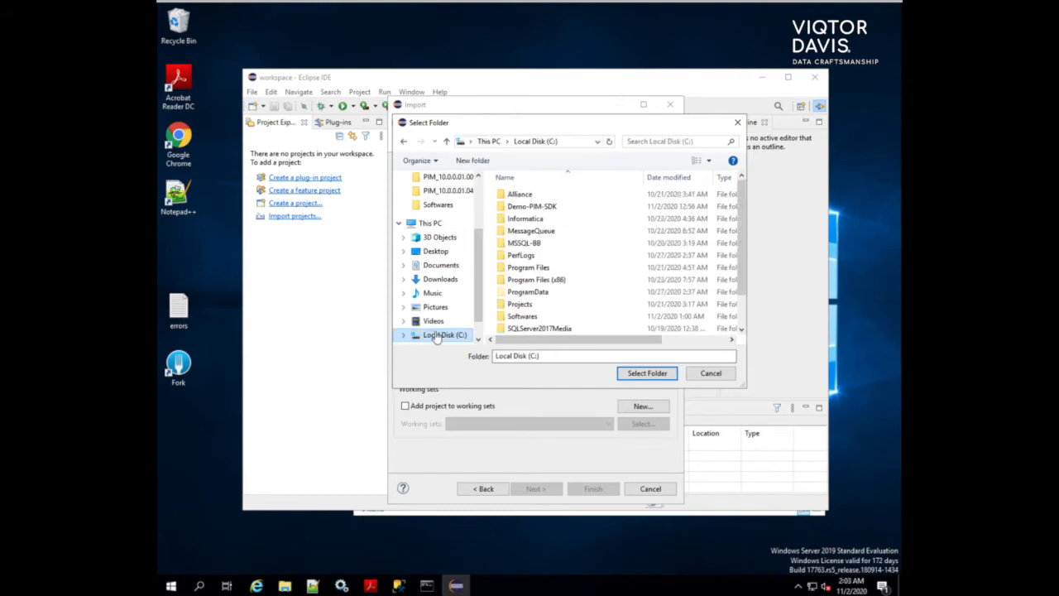
click(534, 208)
double_click(533, 207)
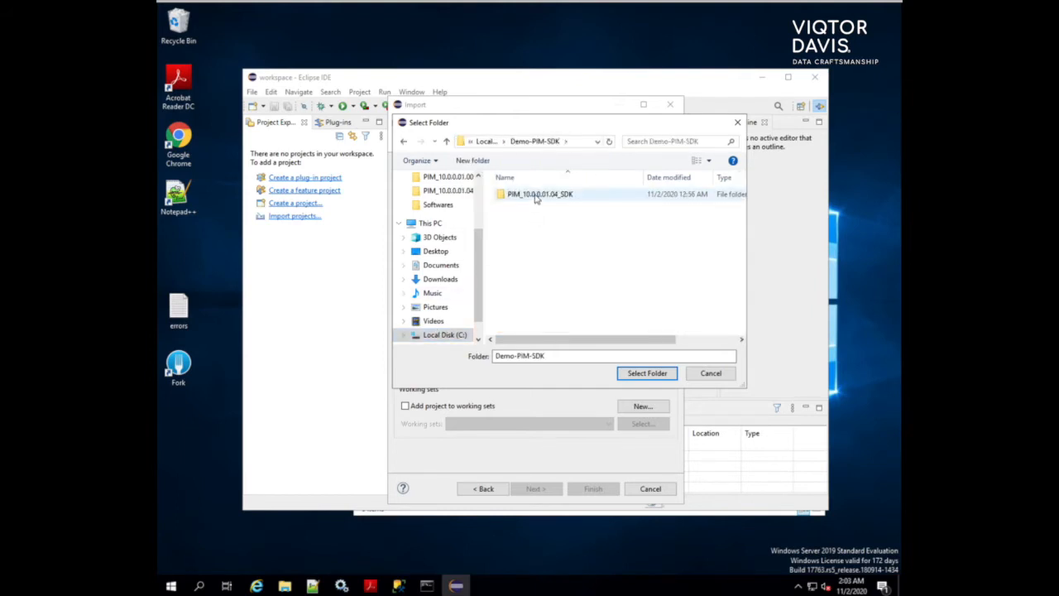
click(536, 197)
double_click(536, 196)
click(536, 196)
double_click(535, 196)
double_click(535, 199)
click(635, 374)
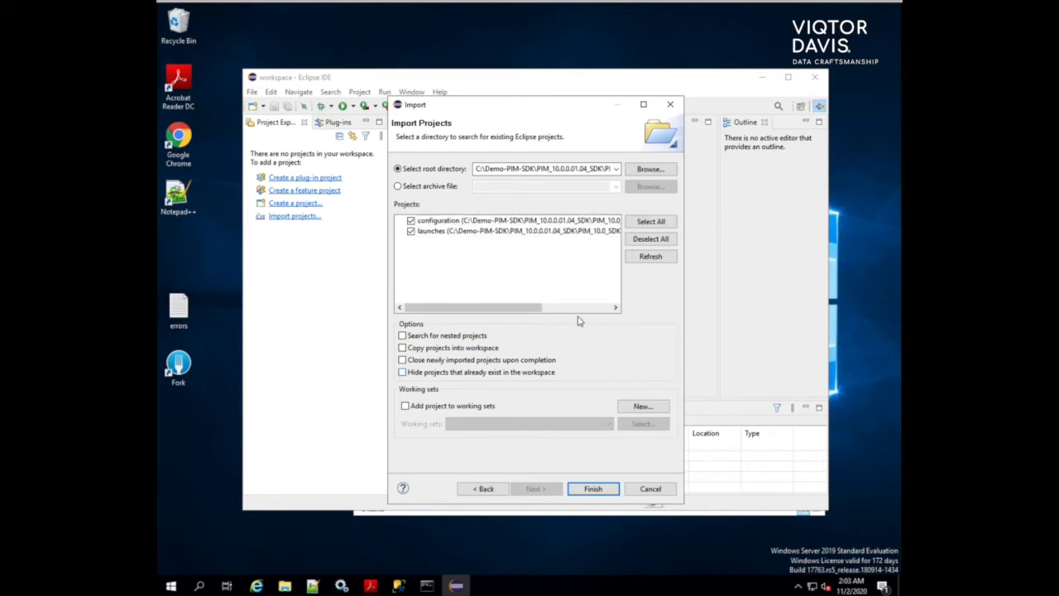
drag(537, 307, 443, 308)
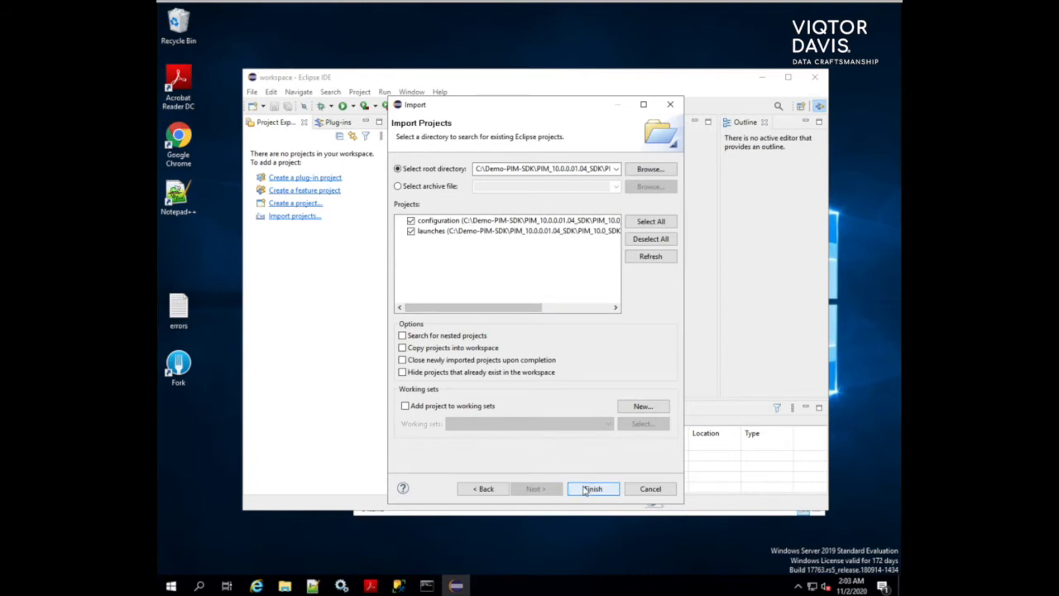
click(584, 488)
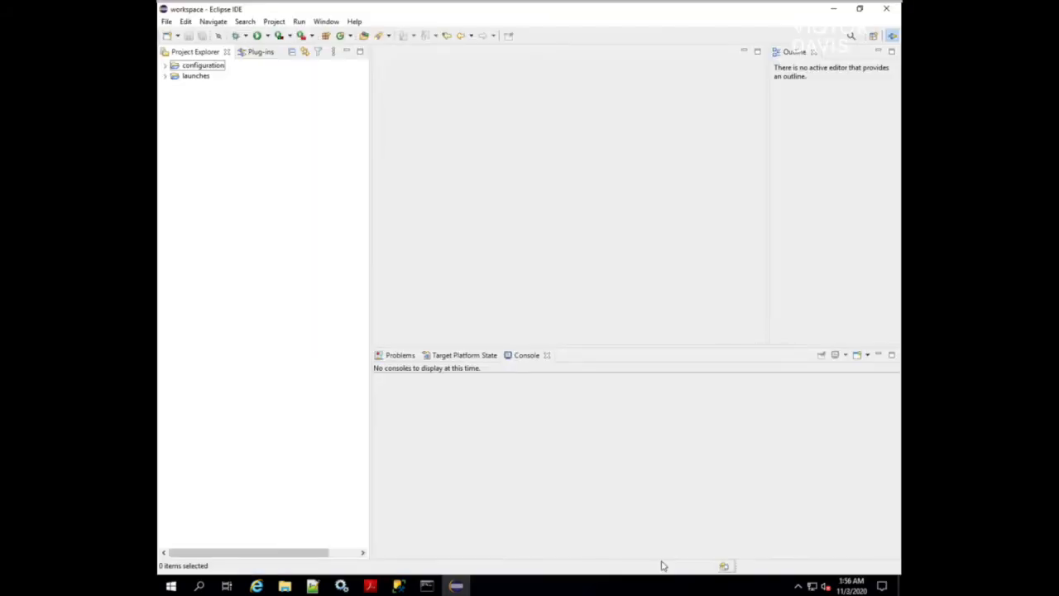
Rename server.properties.template.MSSQL in the configuration project's server folder to server.properties
click(167, 66)
click(175, 86)
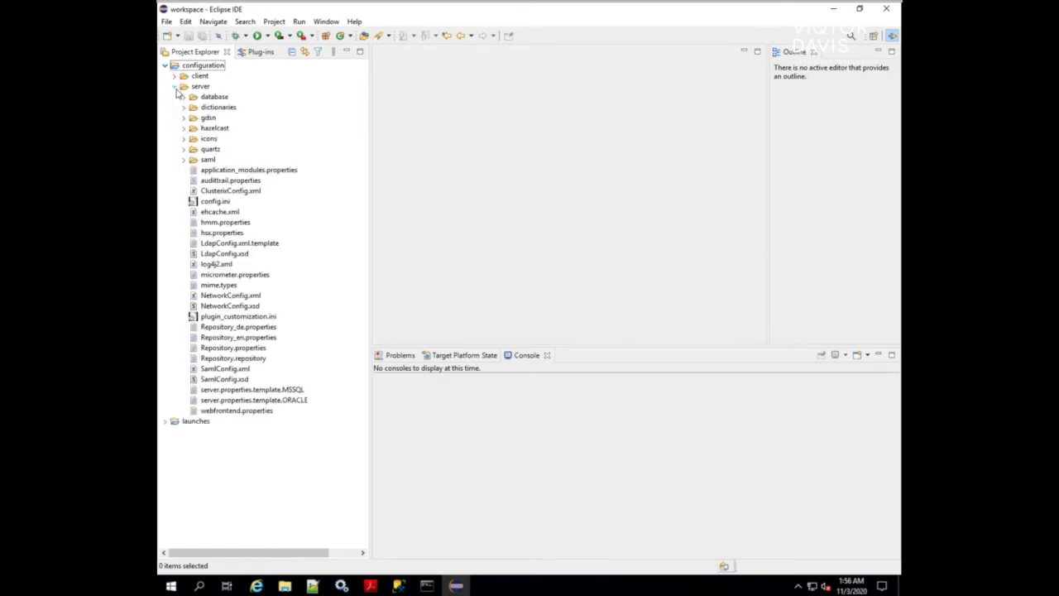
click(263, 394)
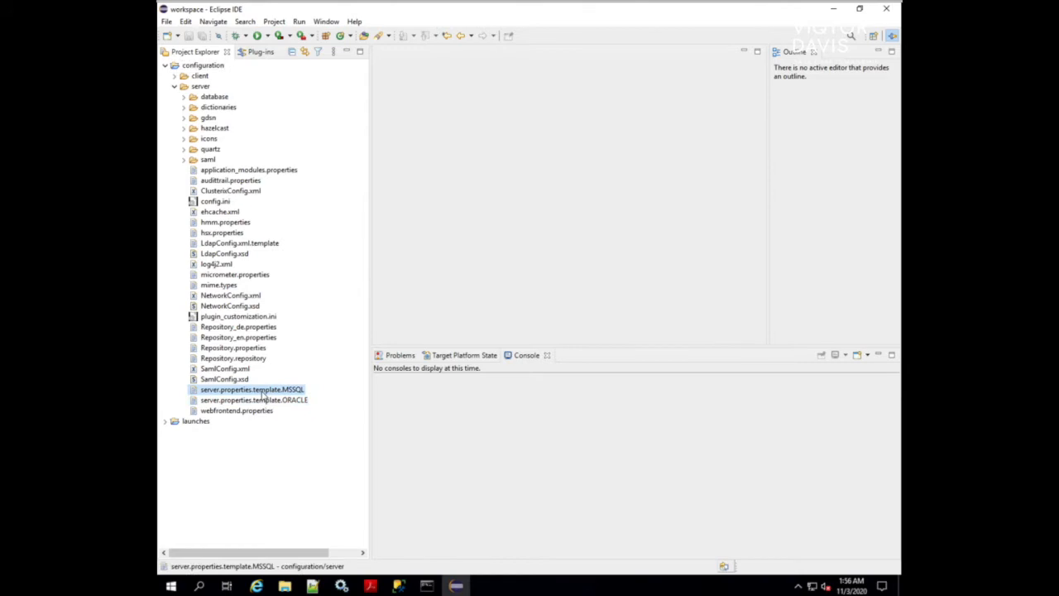
right_click(263, 395)
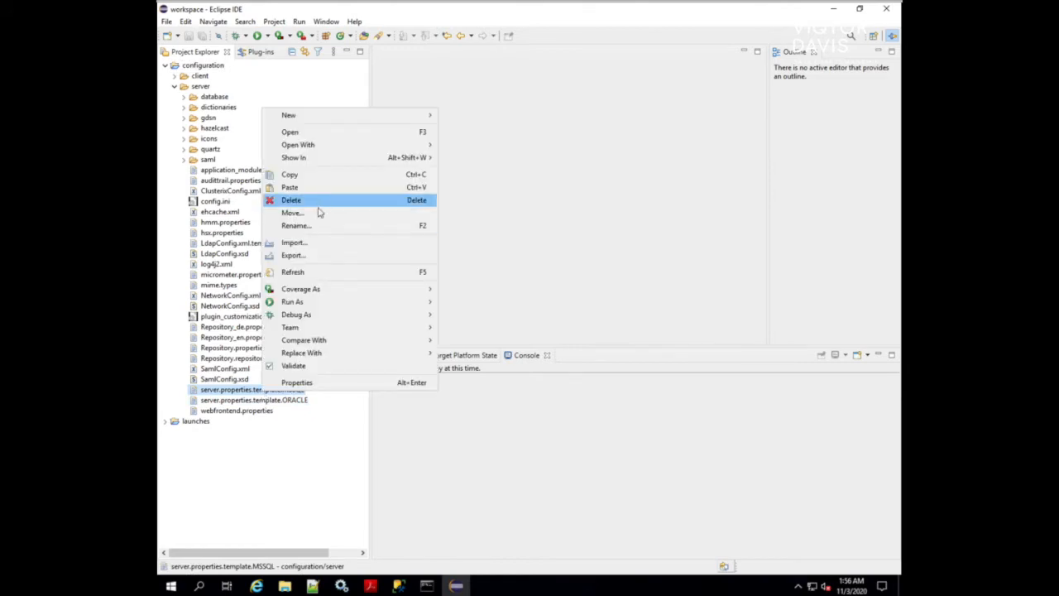
click(306, 225)
key(BackSpace)
key(BackSpace)
key(BackSpace)
key(BackSpace)
key(BackSpace)
key(BackSpace)
key(BackSpace)
key(BackSpace)
key(BackSpace)
key(BackSpace)
key(BackSpace)
key(BackSpace)
key(BackSpace)
key(BackSpace)
key(BackSpace)
key(Return)
Open server.properties in a maximized editor and examine its file storage and message queue placeholders
double_click(235, 390)
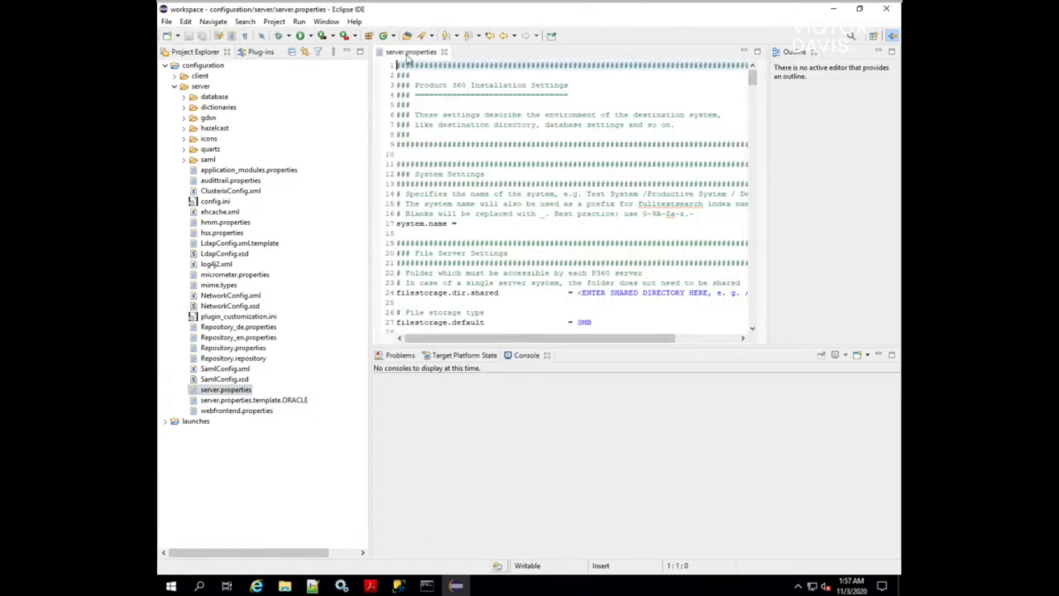
double_click(416, 52)
scroll(527, 299, down, 1)
drag(386, 264, 659, 264)
scroll(660, 264, down, 7)
scroll(660, 264, down, 8)
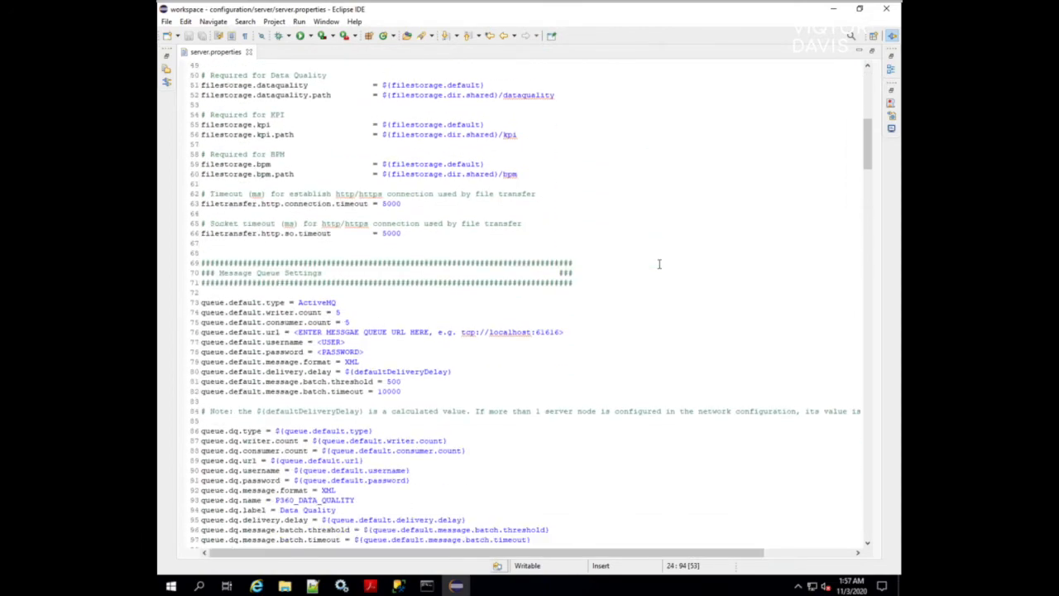
drag(296, 332, 564, 332)
scroll(564, 332, down, 17)
scroll(465, 397, down, 14)
drag(340, 331, 616, 331)
drag(401, 361, 340, 362)
Examine the database settings in server.properties, including the default server, user, password and directory entries
scroll(345, 361, down, 20)
scroll(339, 353, down, 15)
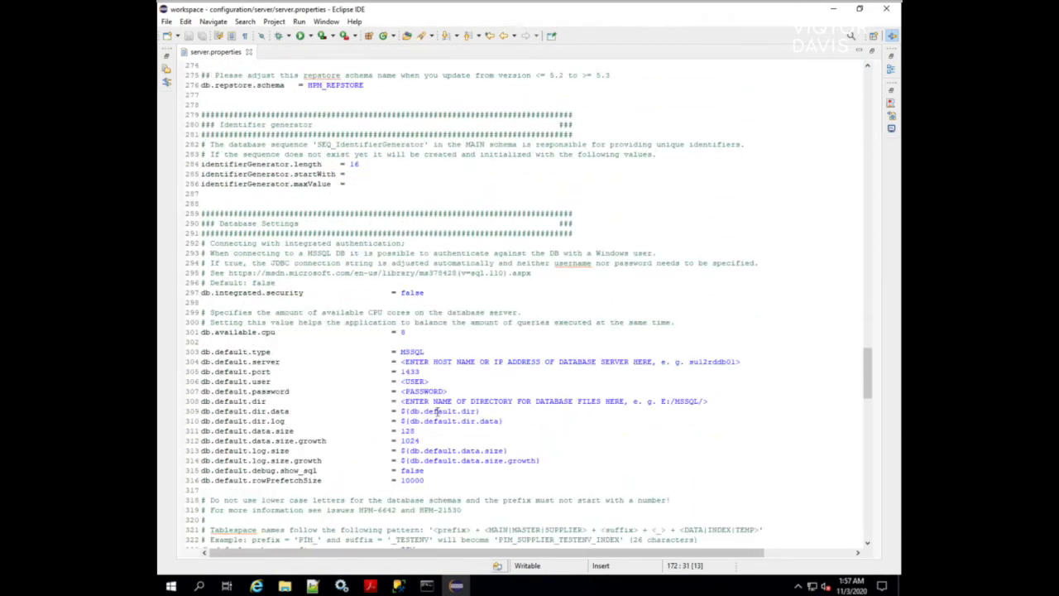
click(421, 377)
scroll(422, 332, down, 20)
scroll(422, 312, down, 4)
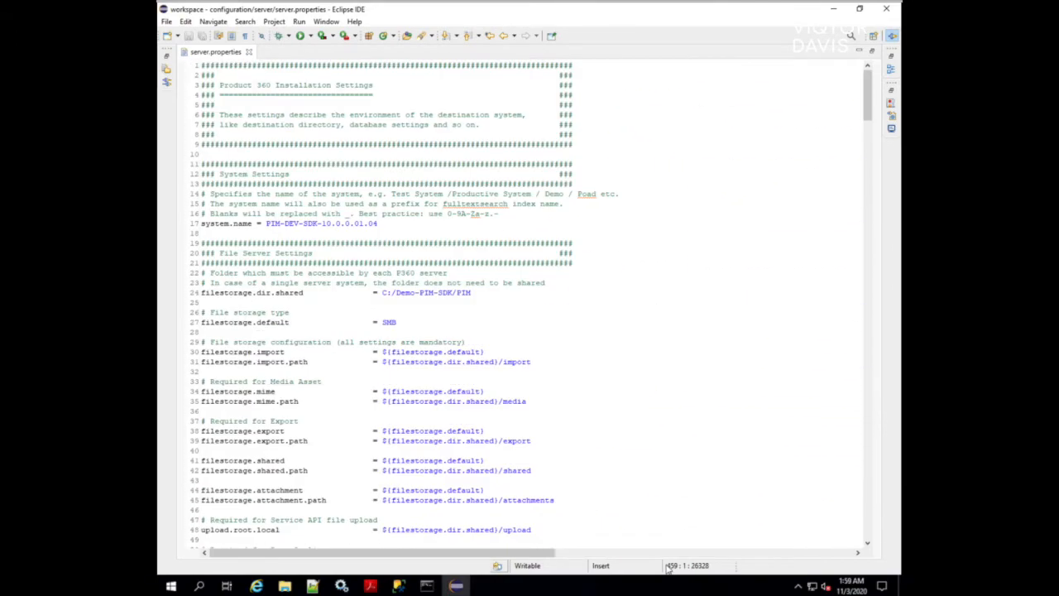
scroll(582, 345, down, 20)
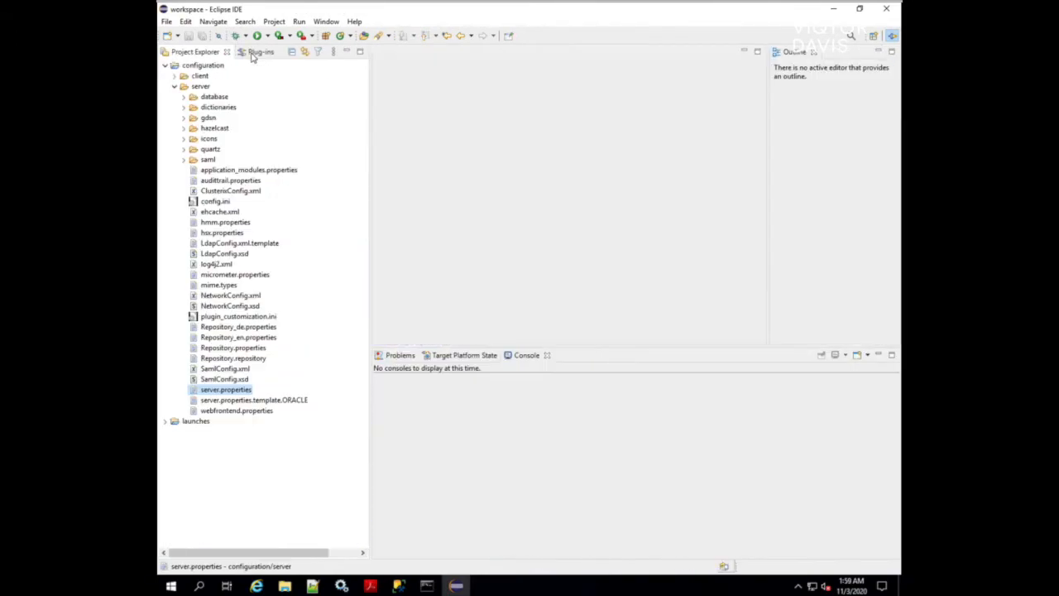
Launch the Database Setup (win64) run configuration
click(300, 22)
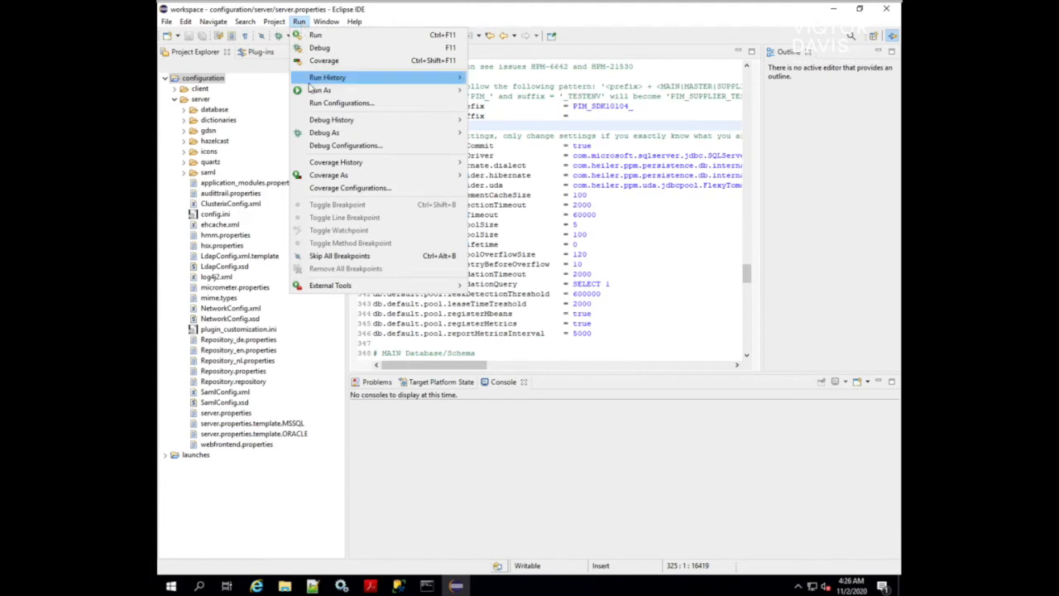
click(339, 102)
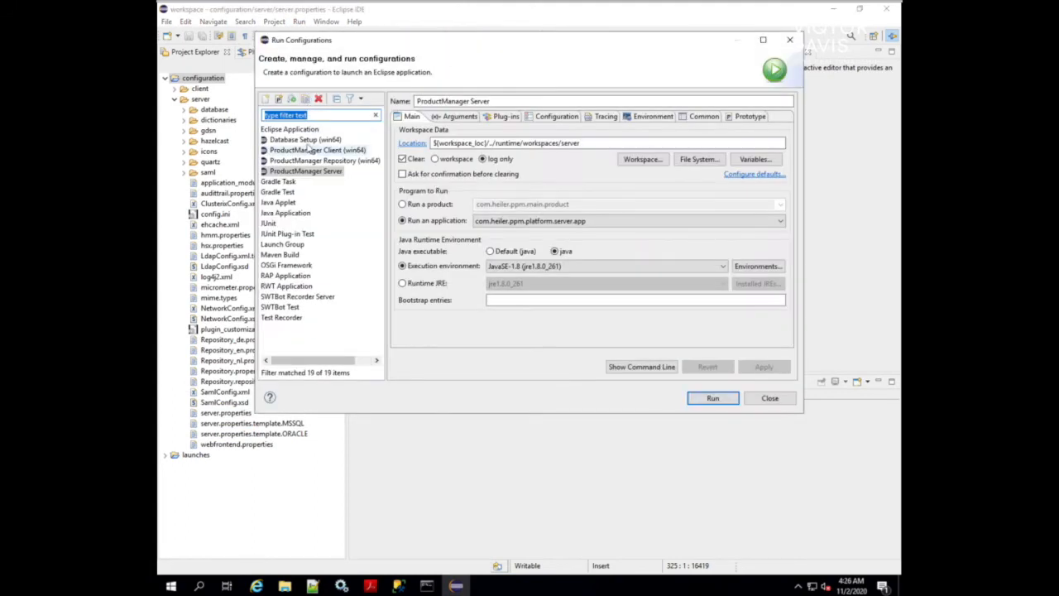
click(308, 140)
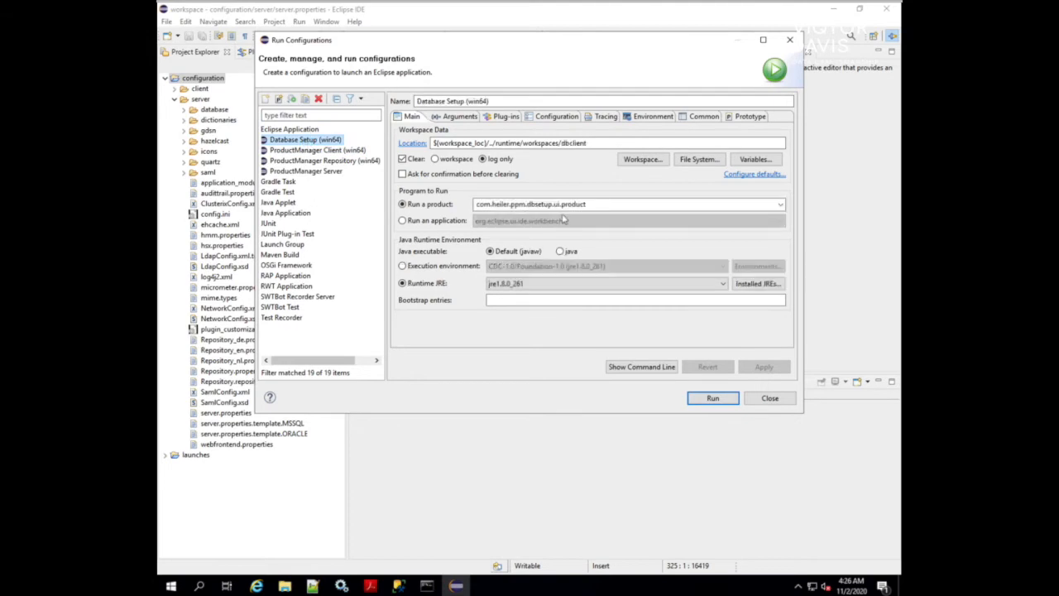
click(713, 398)
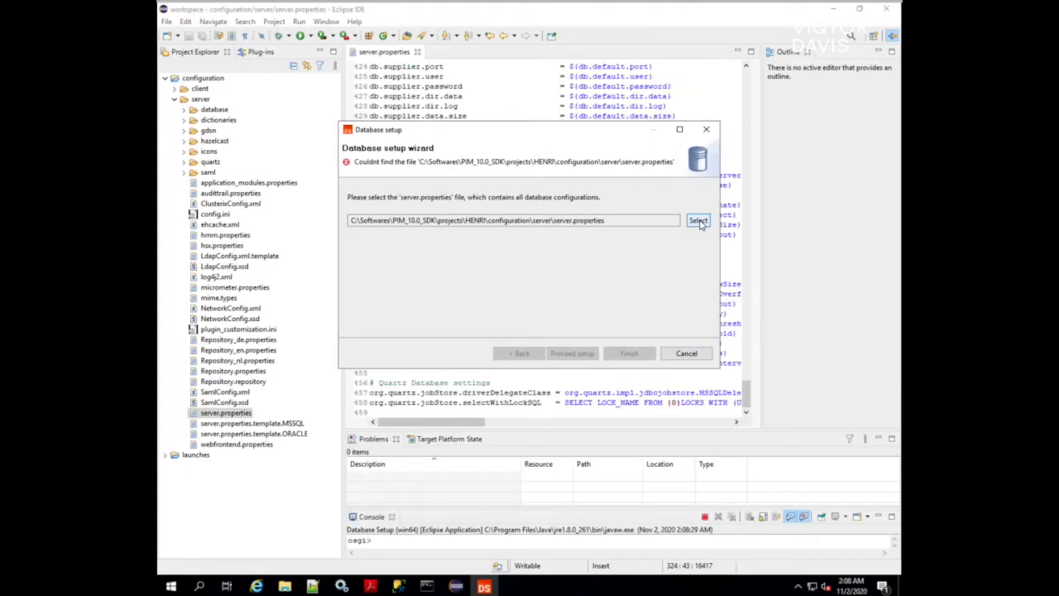
Load server.properties from the project's configuration\server folder into the database setup wizard and carry out the setup
click(700, 222)
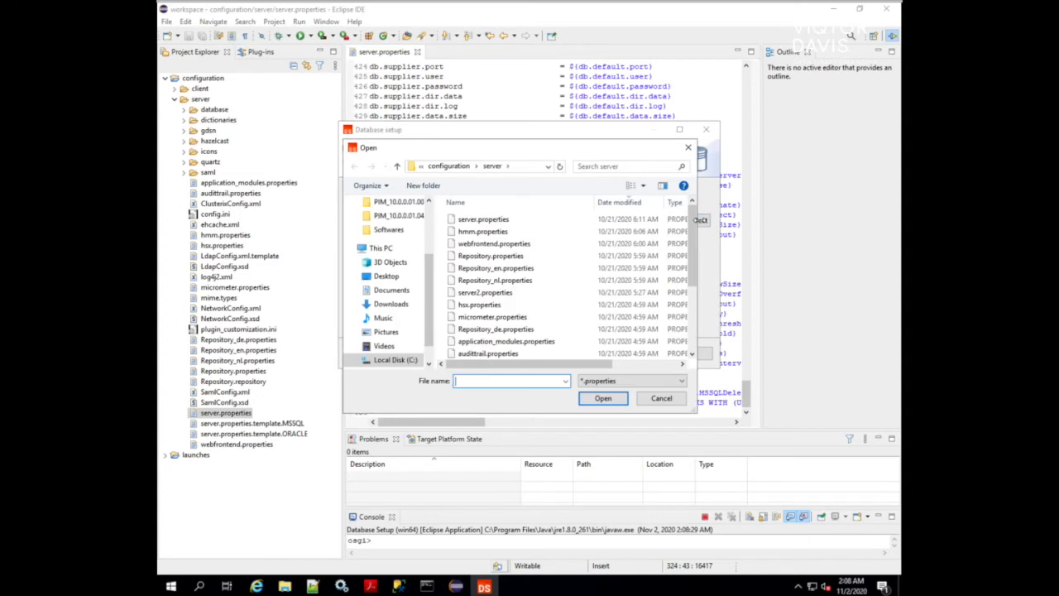
scroll(427, 278, down, 1)
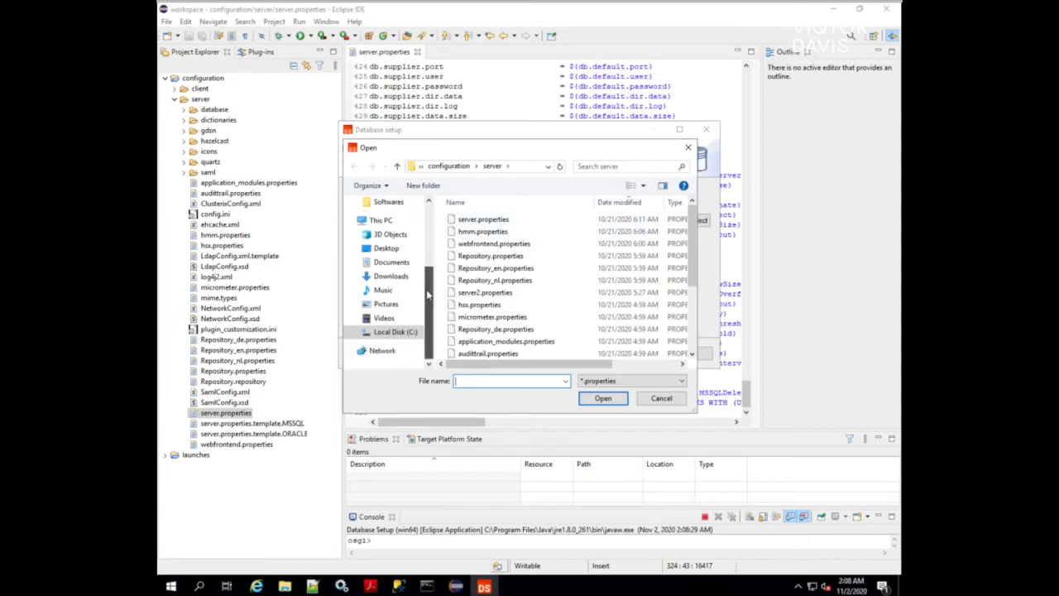
click(395, 332)
double_click(473, 223)
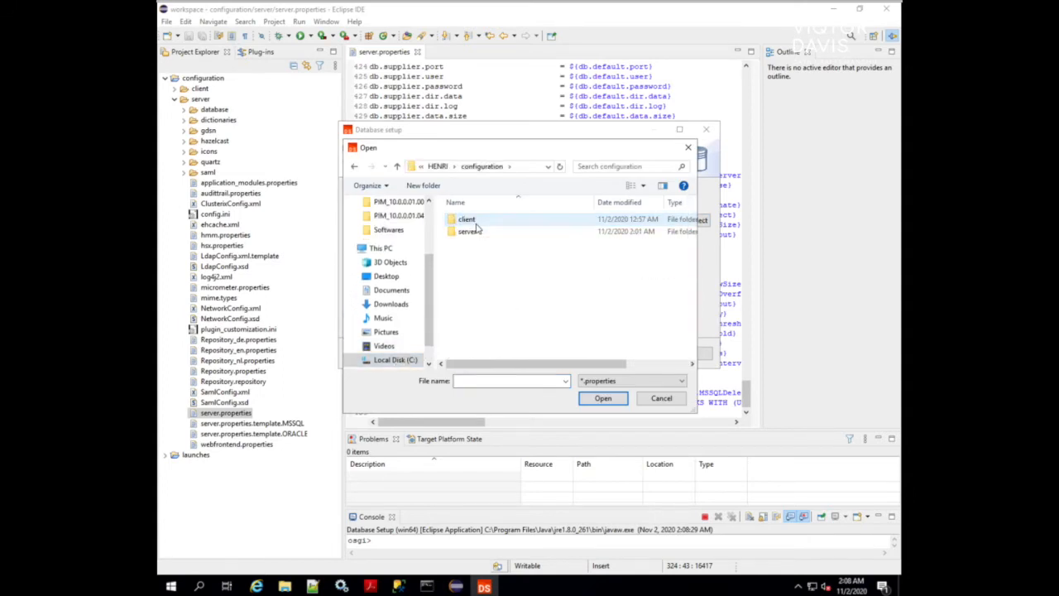
double_click(474, 234)
click(637, 205)
click(521, 221)
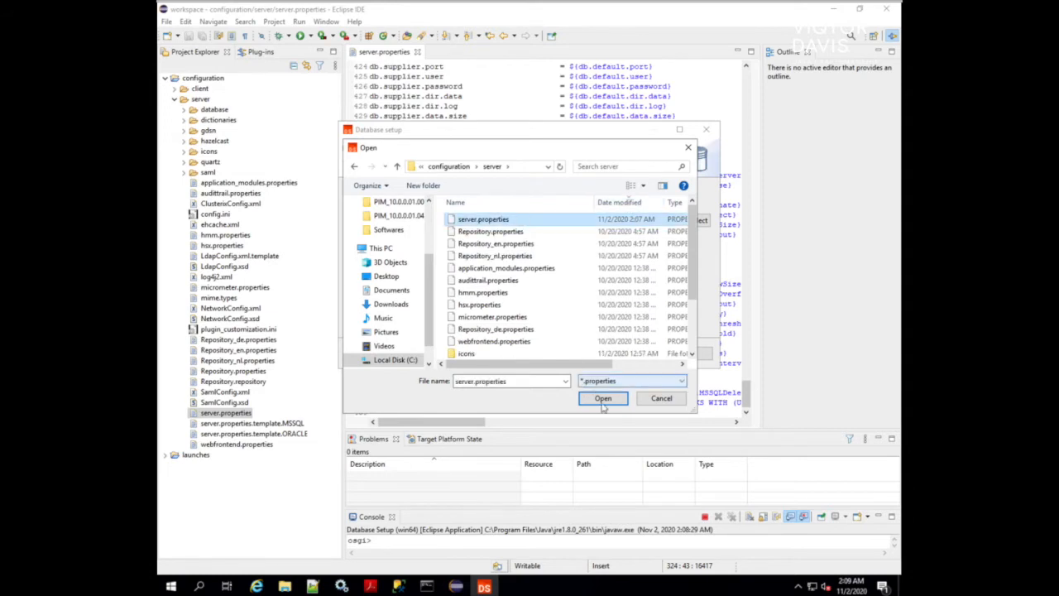
click(602, 398)
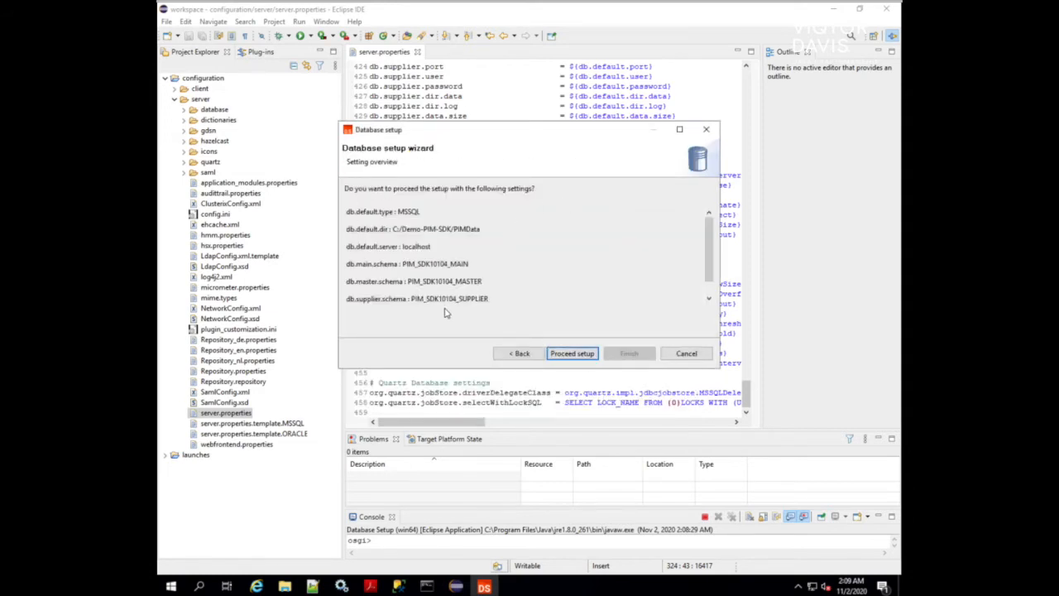
click(569, 352)
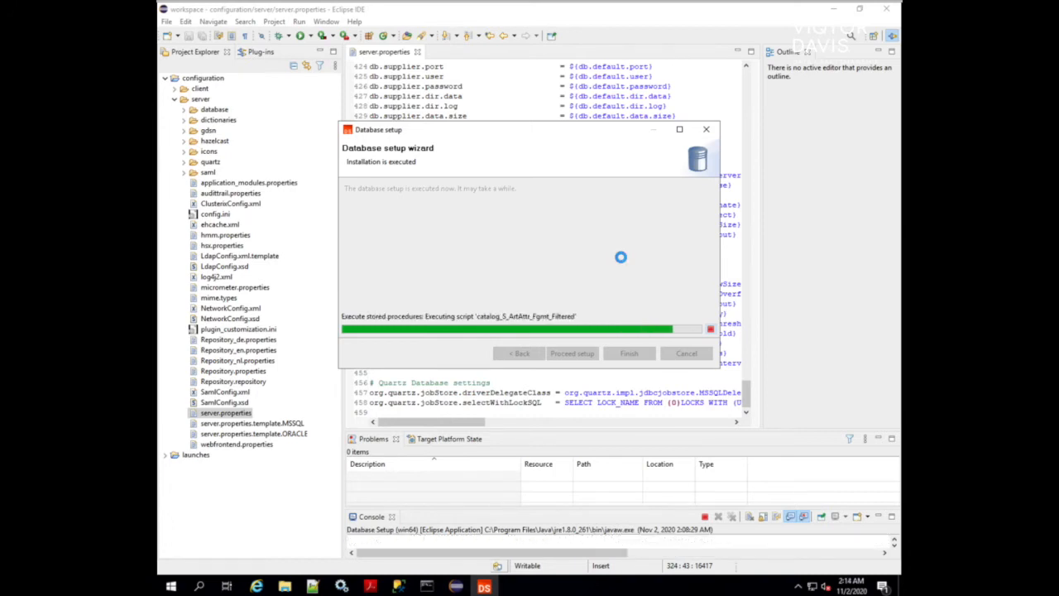
key(Return)
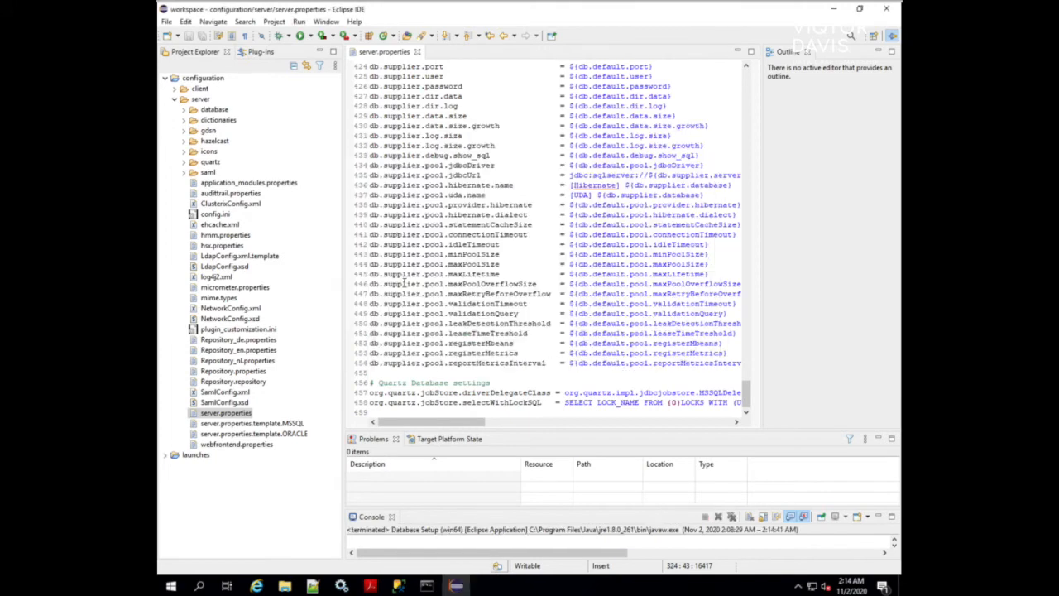
Switch to SQL Server Management Studio, refresh the databases and check for PIM_SDK10104_MAIN, PIM_SDK10104_MASTER and PIM_SDK10104_SUPPLIER
click(398, 586)
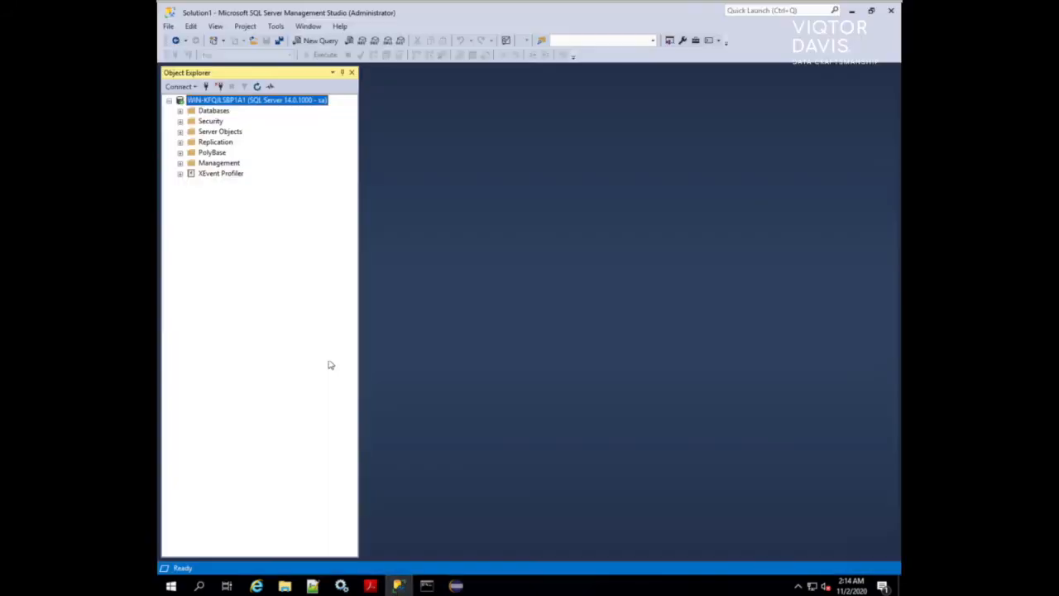
click(179, 111)
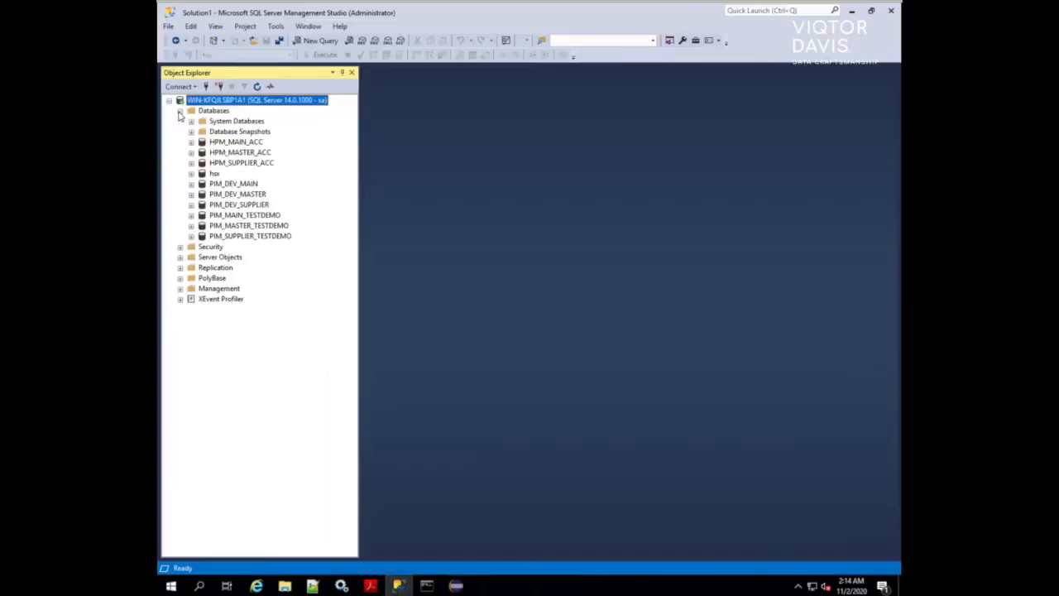
click(259, 86)
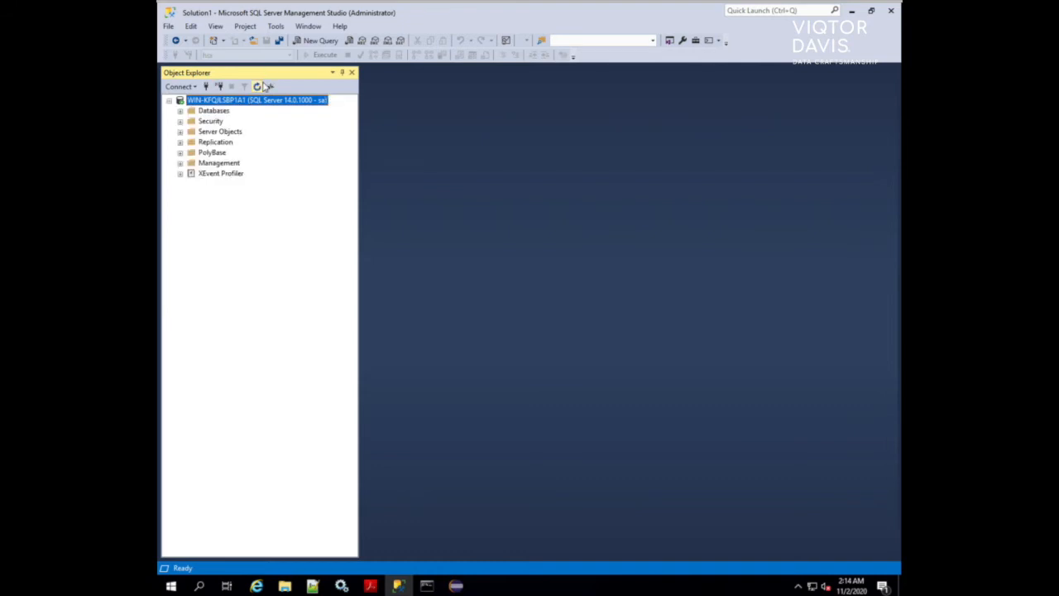
click(181, 111)
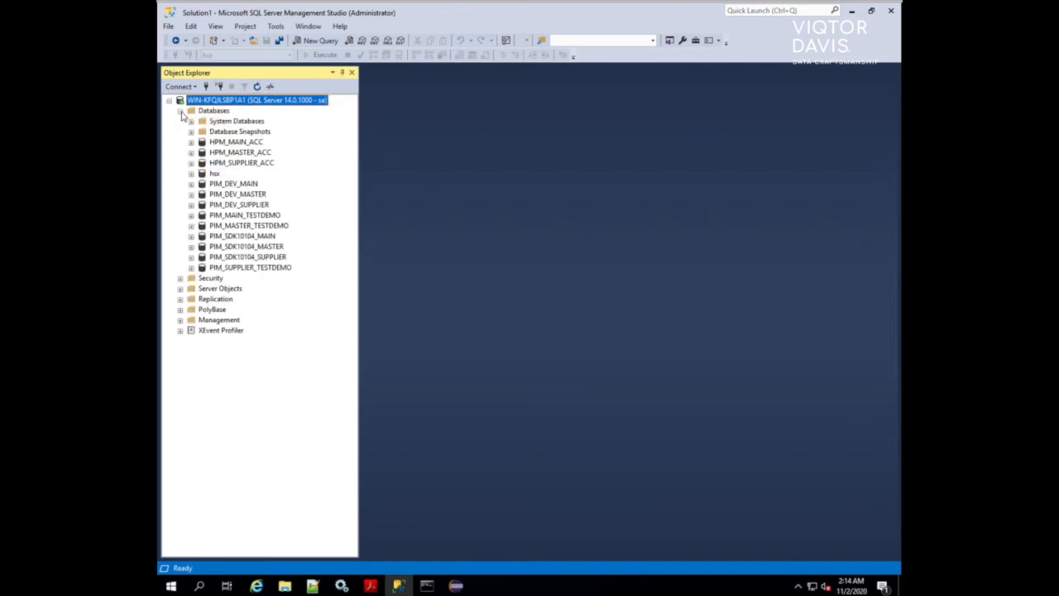
click(242, 268)
click(242, 237)
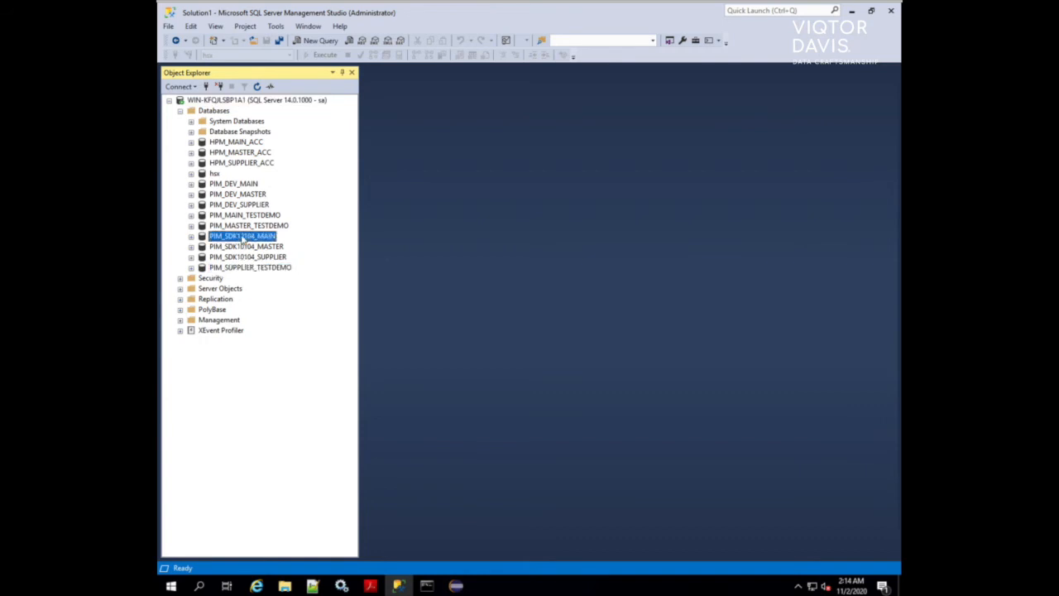
click(244, 247)
click(244, 255)
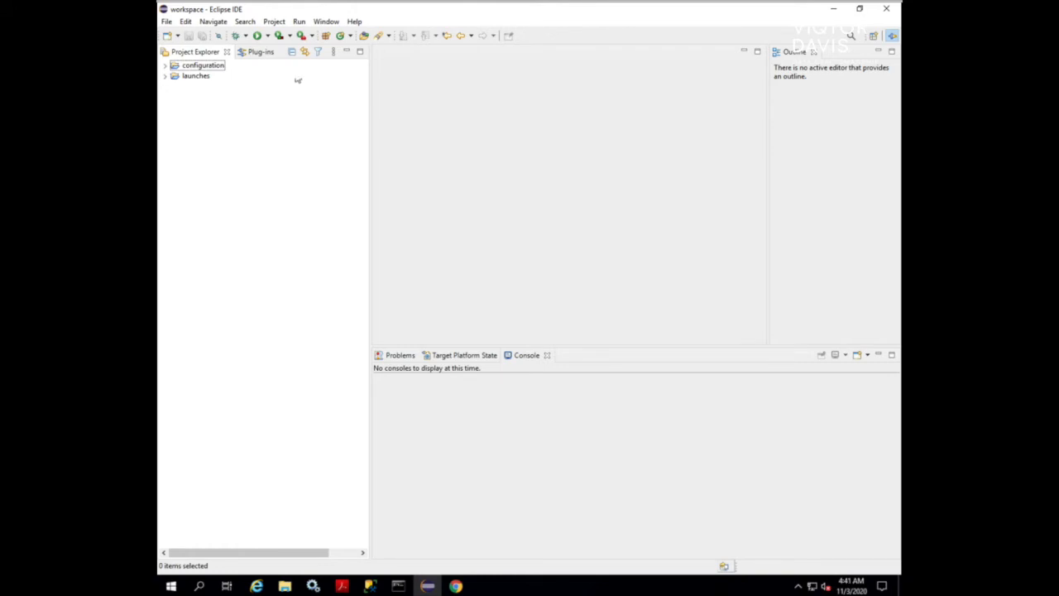
In Eclipse, launch the ProductManager Server run configuration and enlarge the console to follow its startup log
click(299, 21)
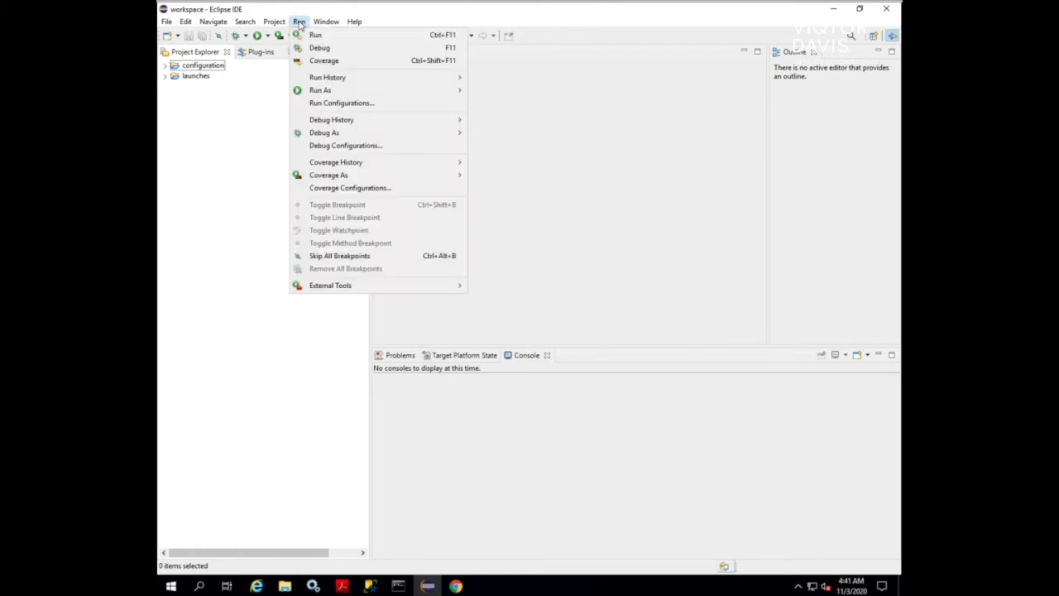
click(324, 108)
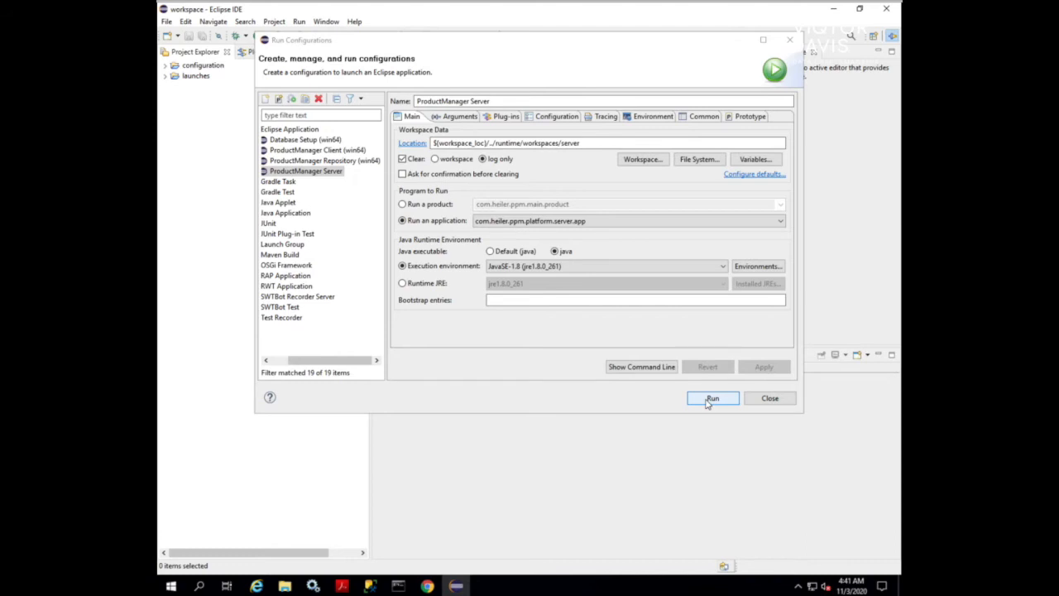
click(710, 399)
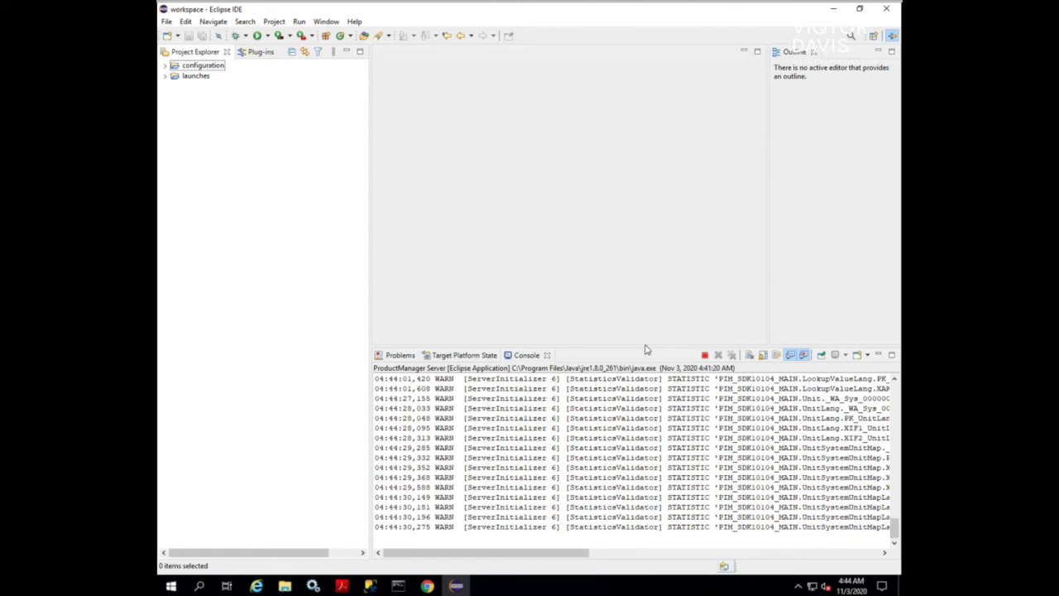
drag(646, 348, 653, 200)
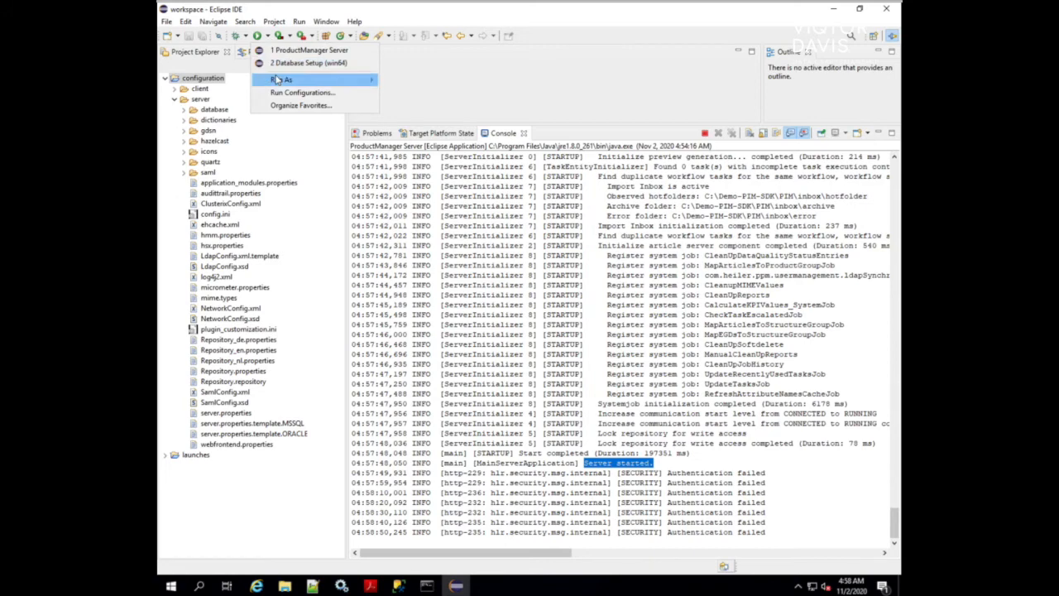
Launch the ProductManager Client (win64) run configuration
mouse_move(274, 82)
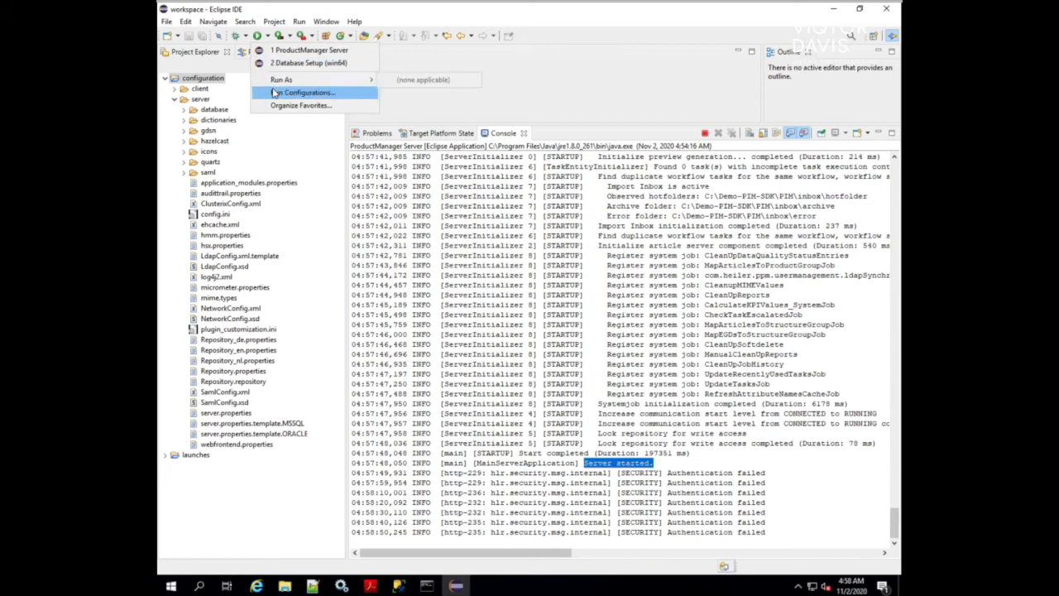
click(273, 92)
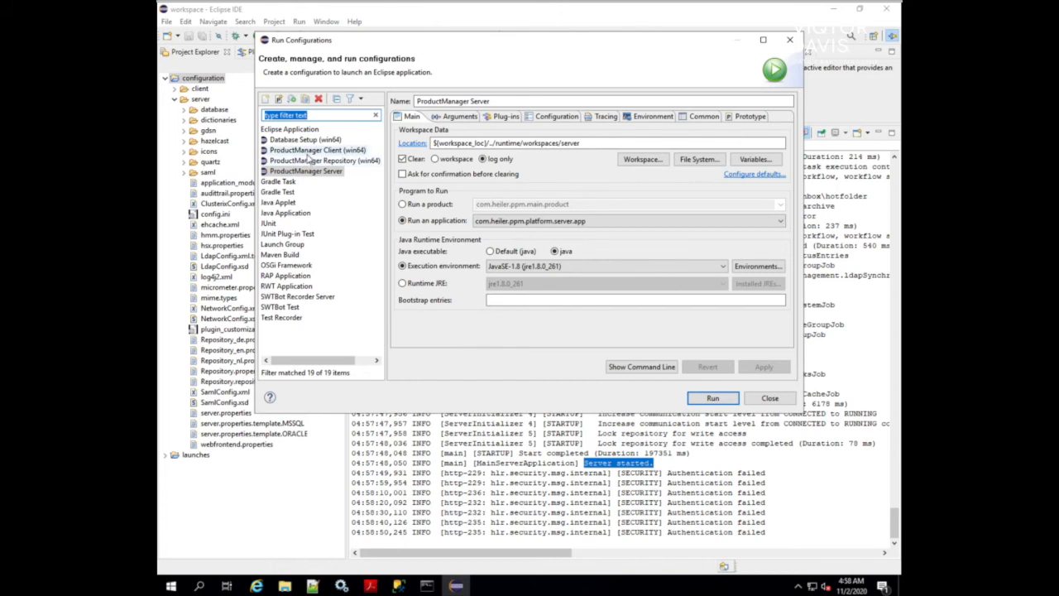
click(306, 151)
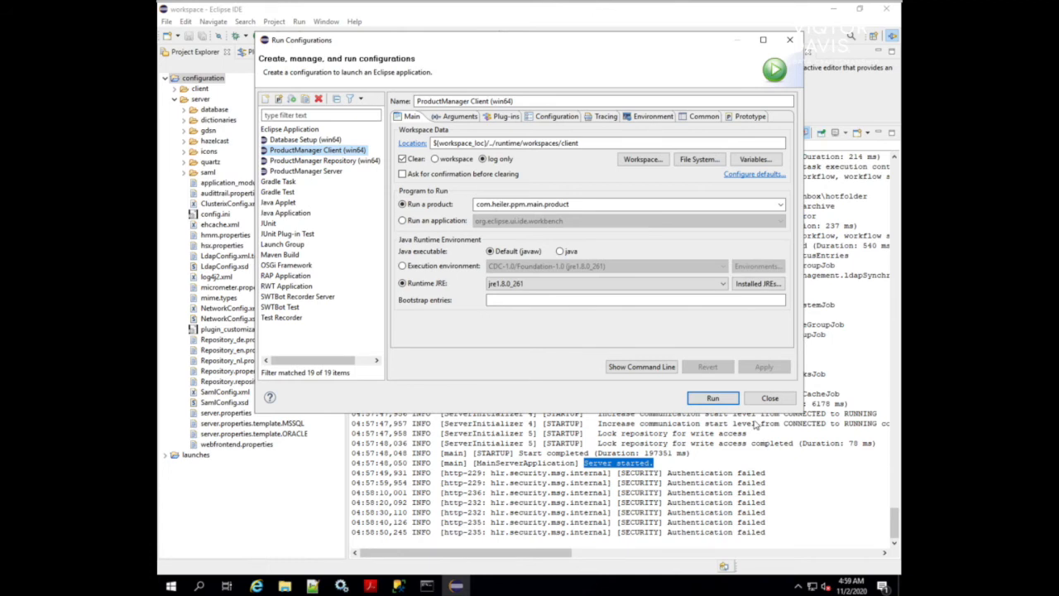
click(728, 400)
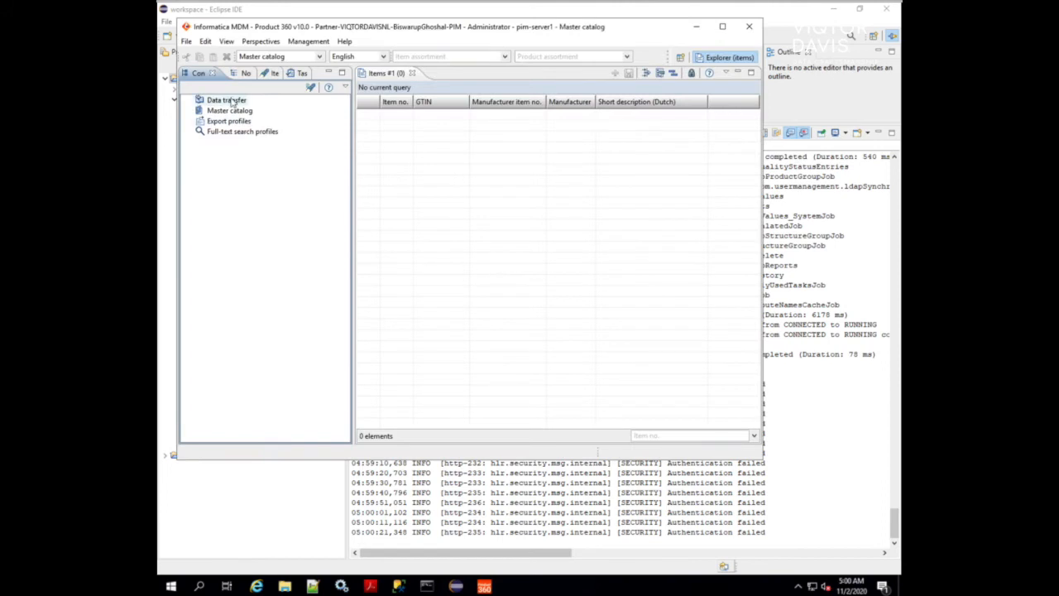
In the Product 360 client, select the master catalog and open user management in the Organization perspective
click(233, 112)
click(308, 40)
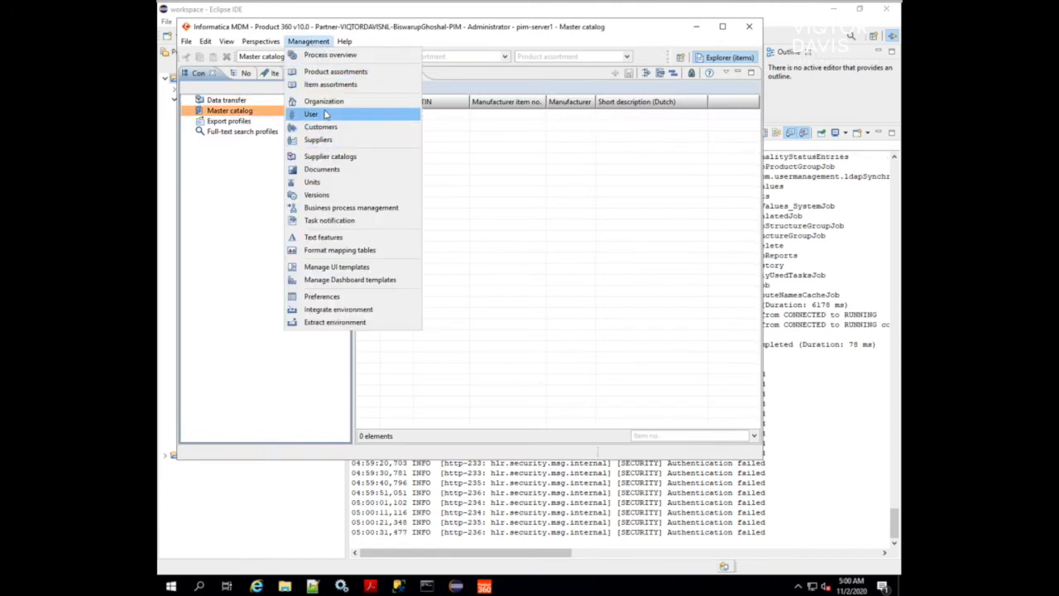
click(326, 113)
click(308, 40)
click(324, 113)
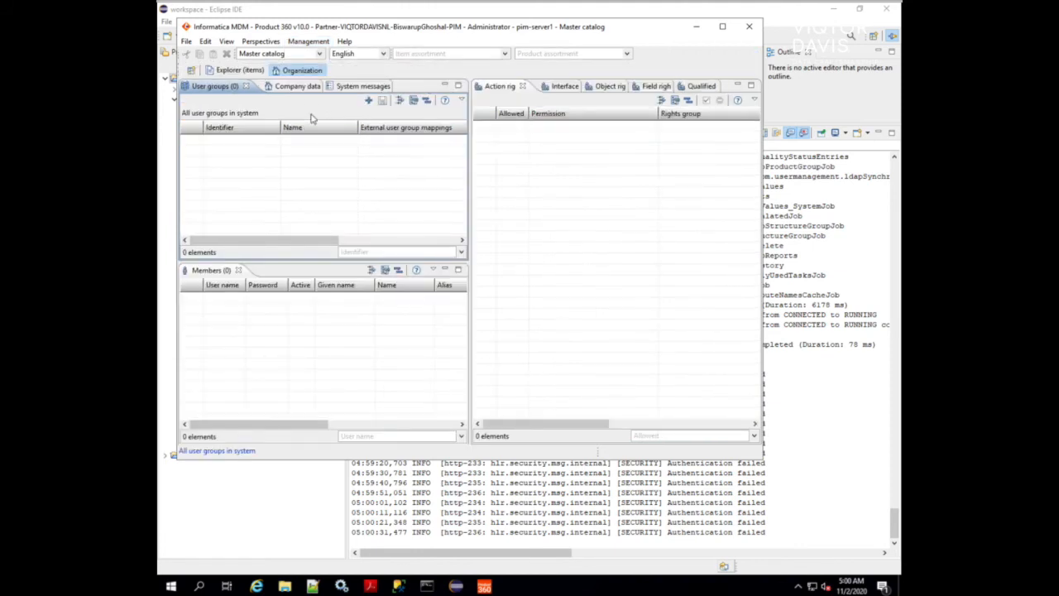
Open the Explorer (products) perspective in the Product 360 client
click(261, 41)
click(267, 82)
click(583, 331)
click(261, 40)
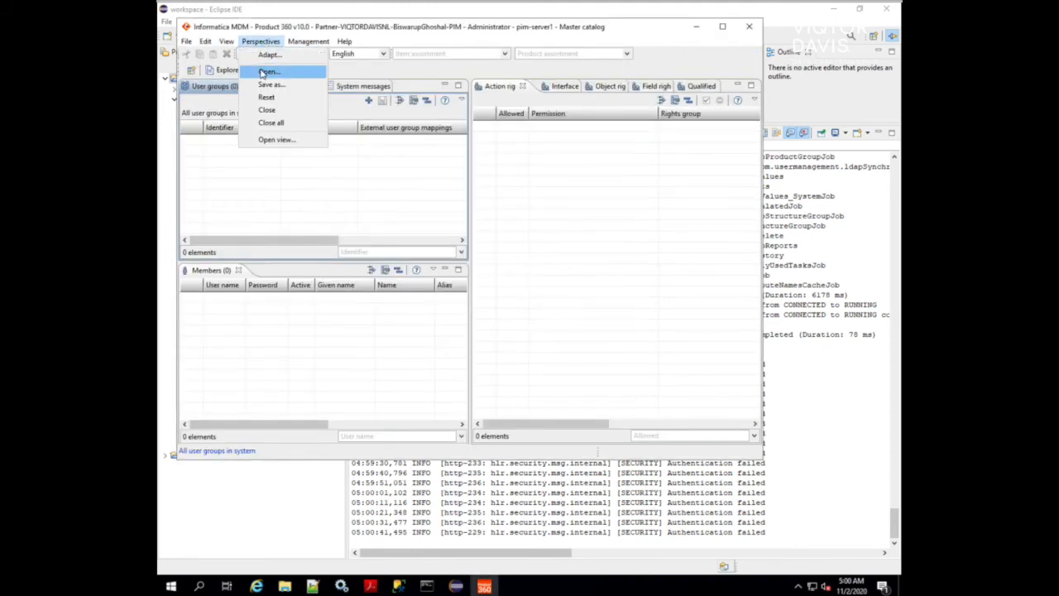
click(267, 71)
click(347, 123)
click(385, 144)
click(347, 165)
click(404, 176)
click(530, 334)
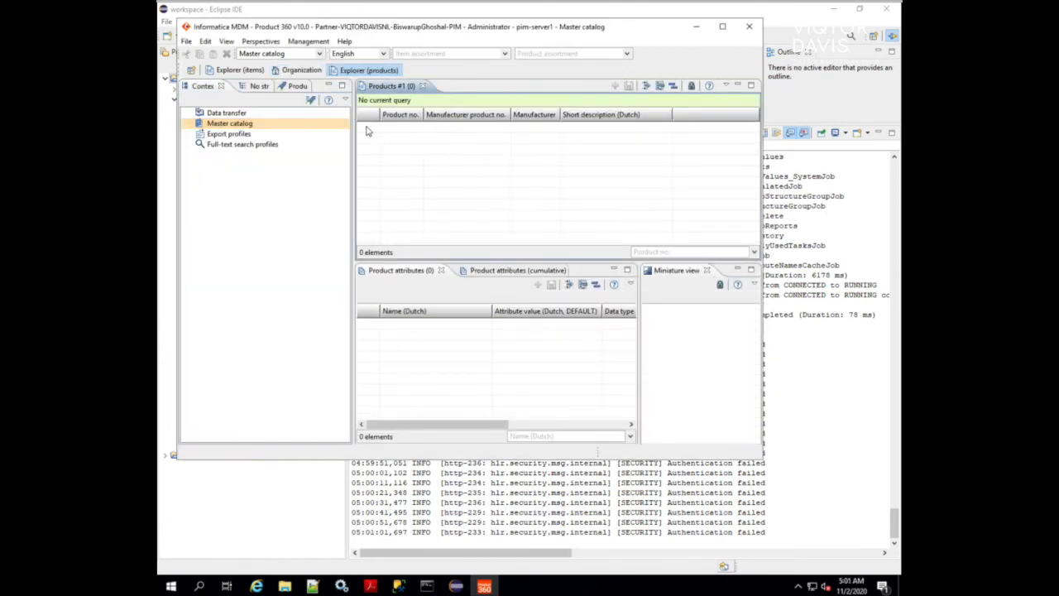
Load all products of the Master catalog into the product list
right_click(393, 150)
click(554, 171)
click(240, 127)
drag(240, 129, 412, 154)
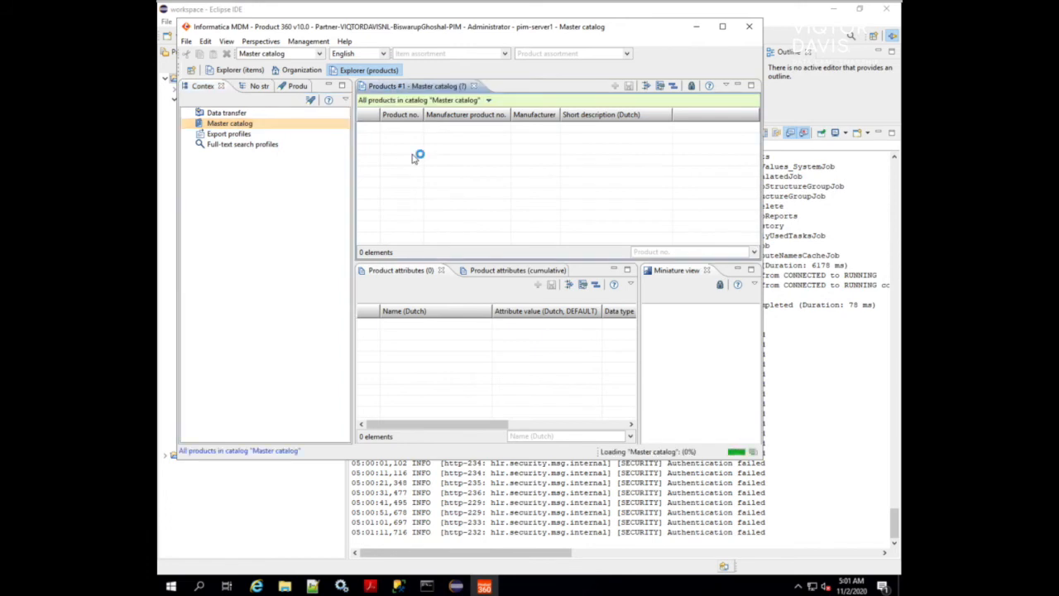
Add and save a product with manufacturer product number 1001 and manufacturer Orange Digital
click(615, 86)
key(Tab)
text(1001)
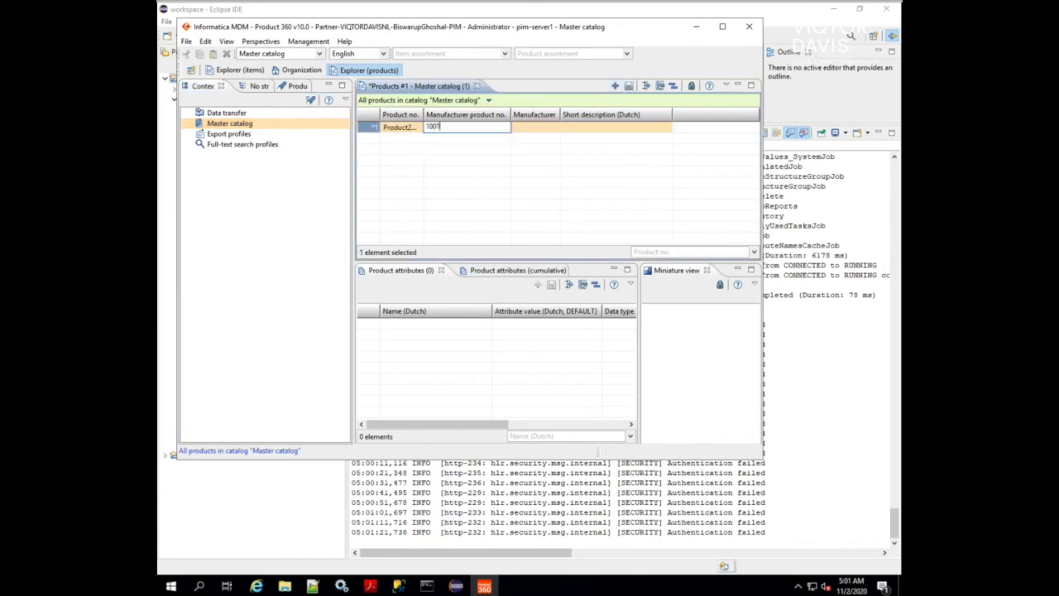
key(Tab)
text(Orange Digital)
key(Tab)
click(537, 131)
click(536, 131)
key(Tab)
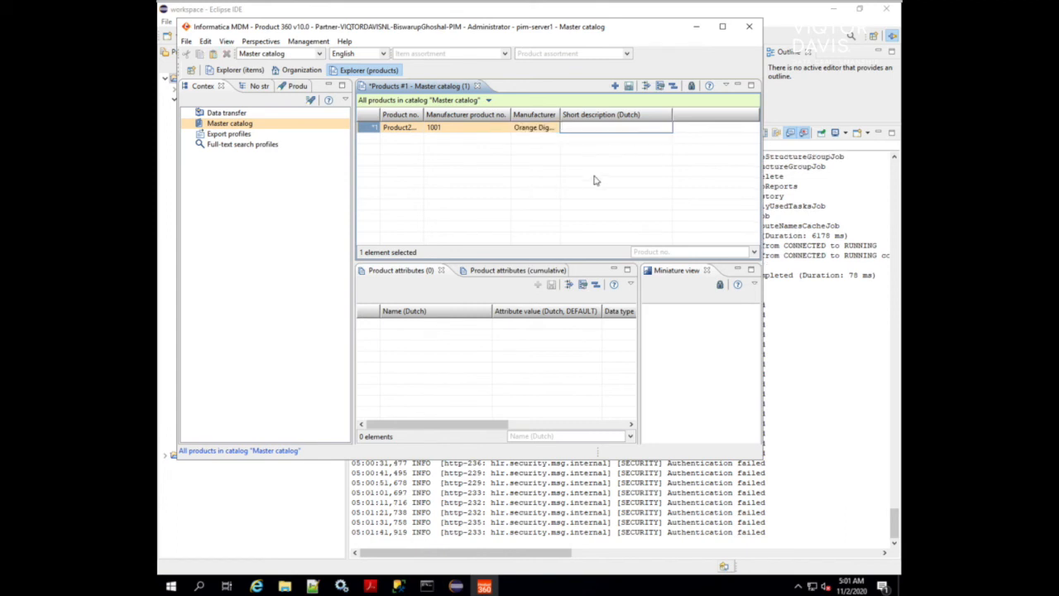
key(Return)
key(ctrl+s)
Set the new product's Dutch short description to "Eerste Product"
click(608, 128)
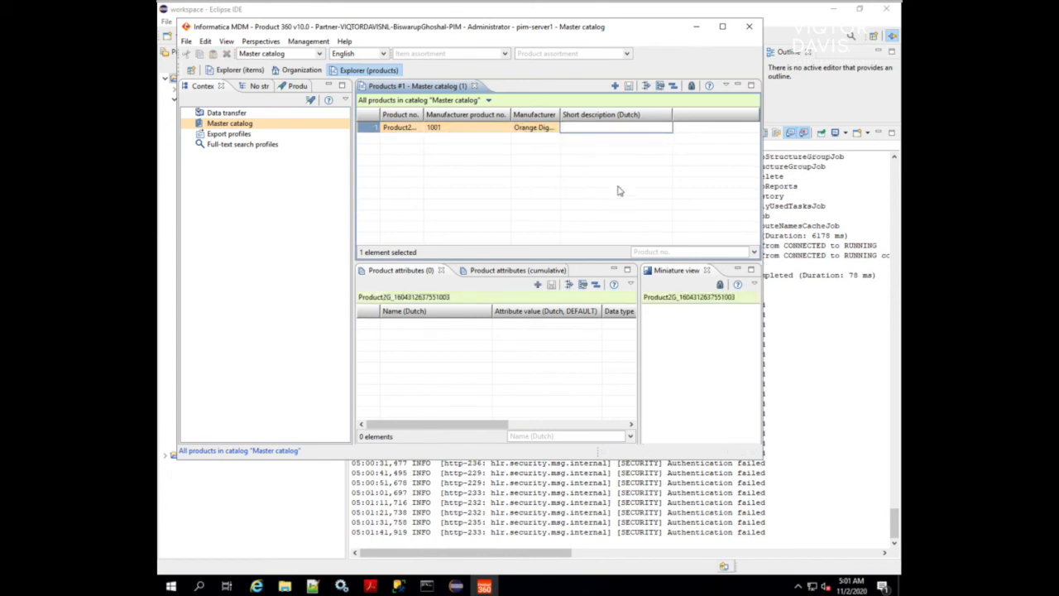
text(Eerste Product)
key(Return)
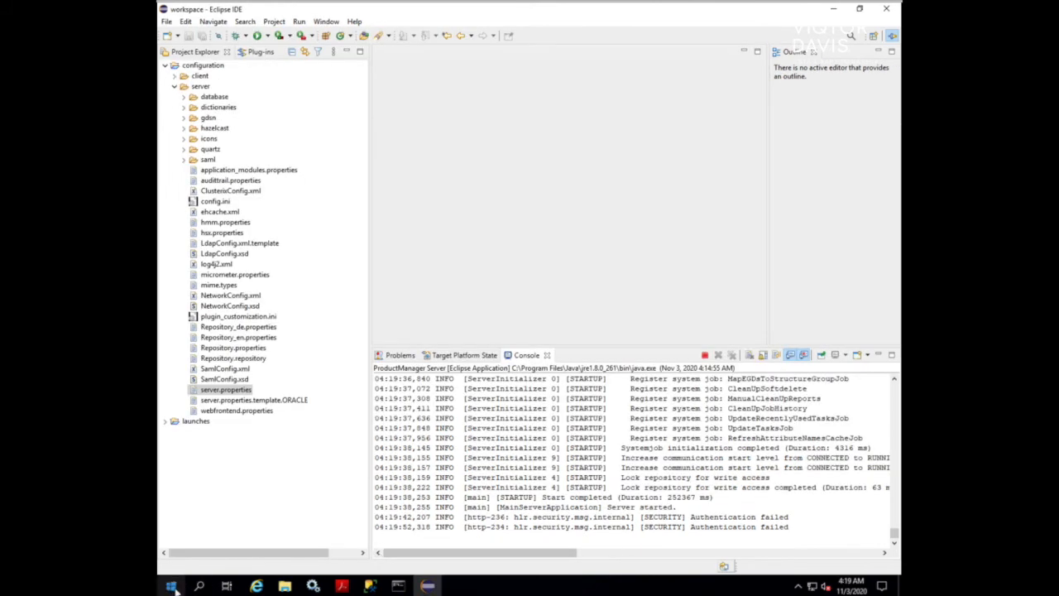
Switch to Google Chrome and open localhost:1512/pim
click(171, 587)
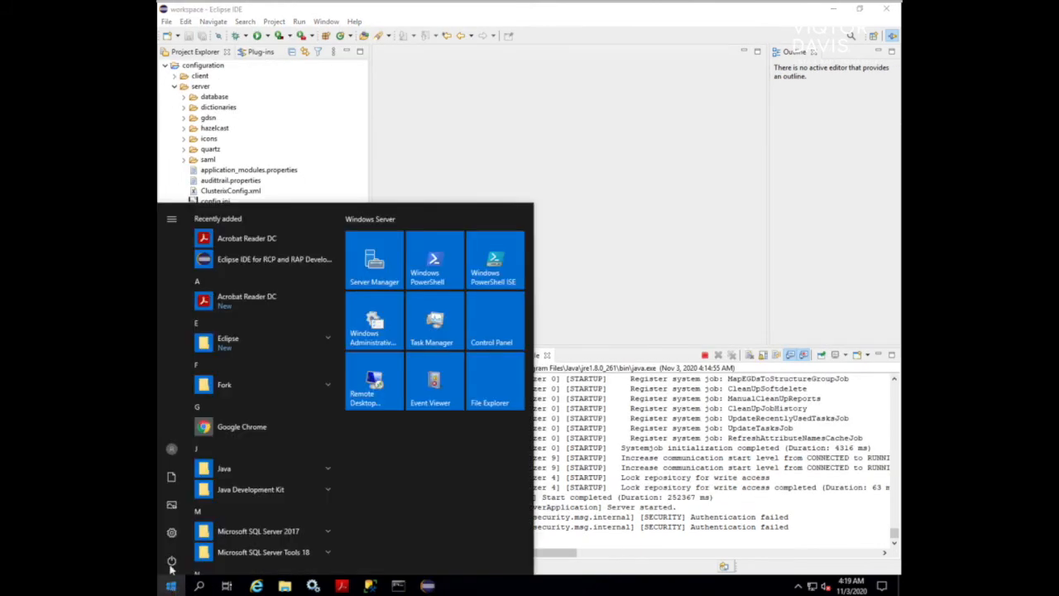
click(232, 433)
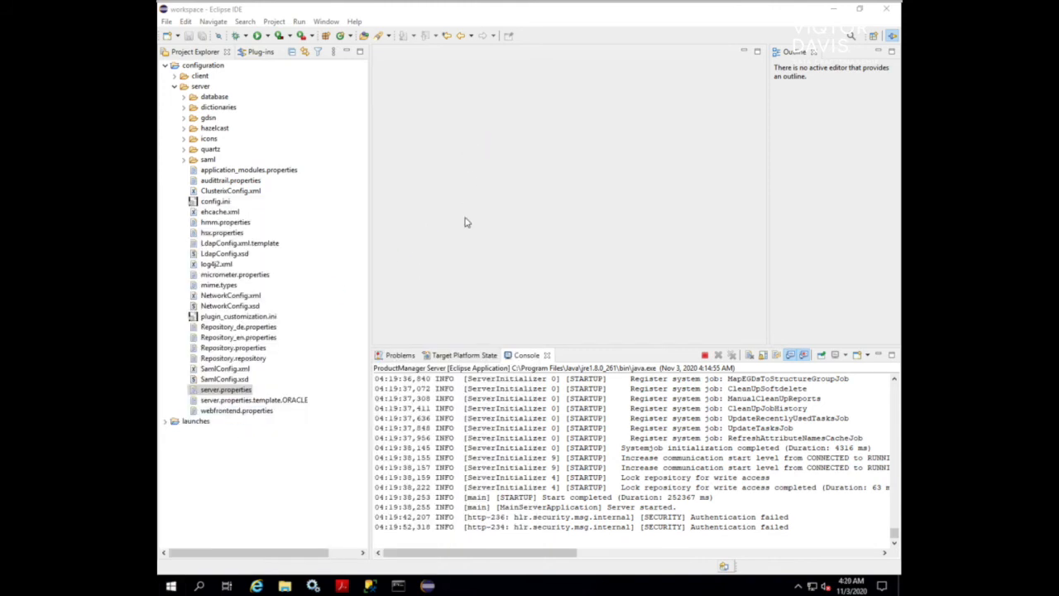
text(lo)
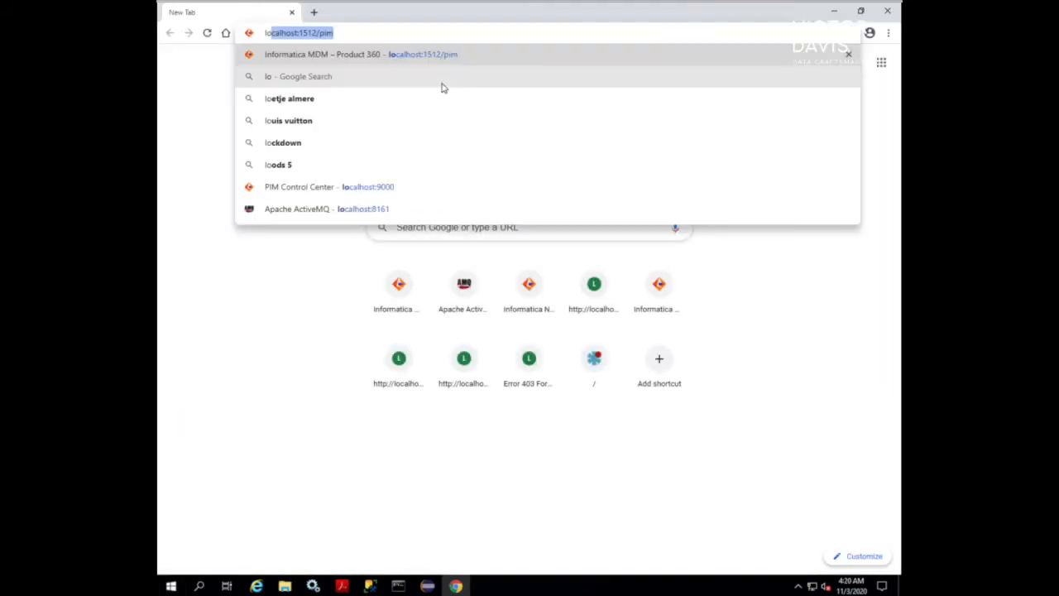
key(Right)
key(Return)
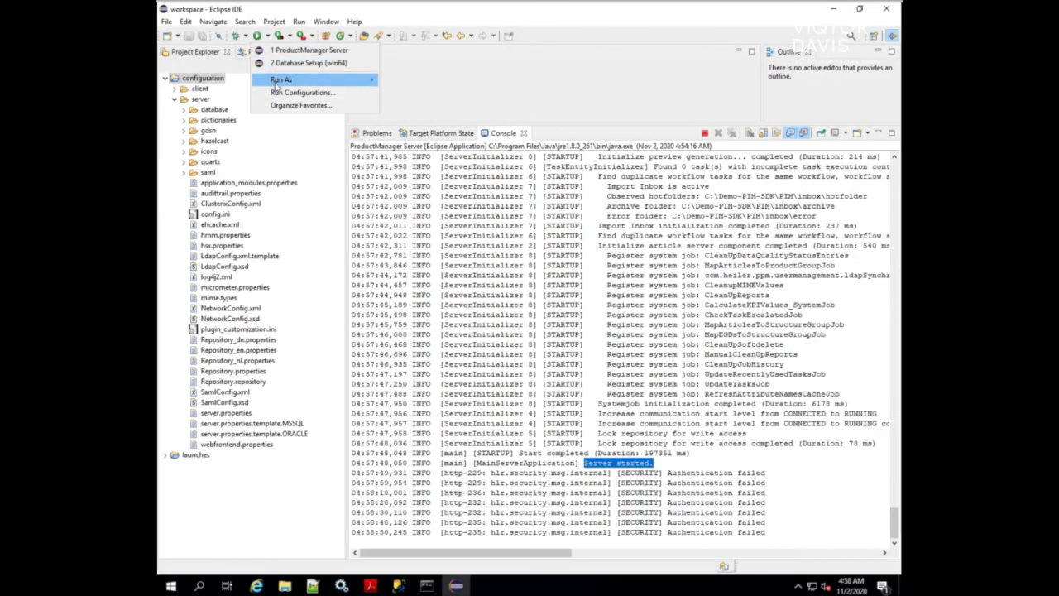
In Eclipse, stop the running ProductManager Server and remove its terminated launch from the console
click(274, 92)
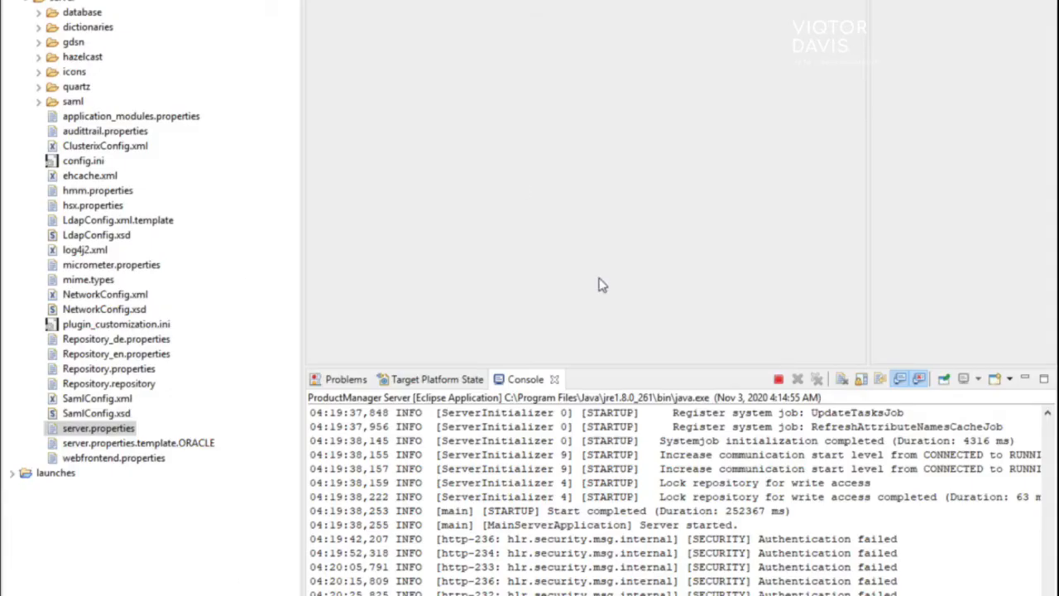
click(778, 379)
click(798, 381)
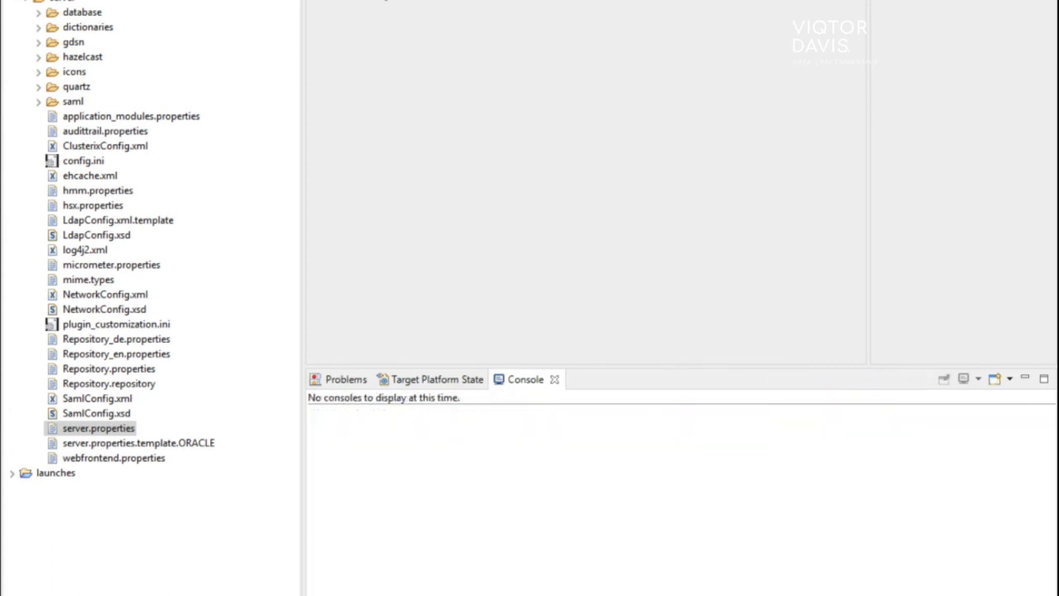
click(153, 0)
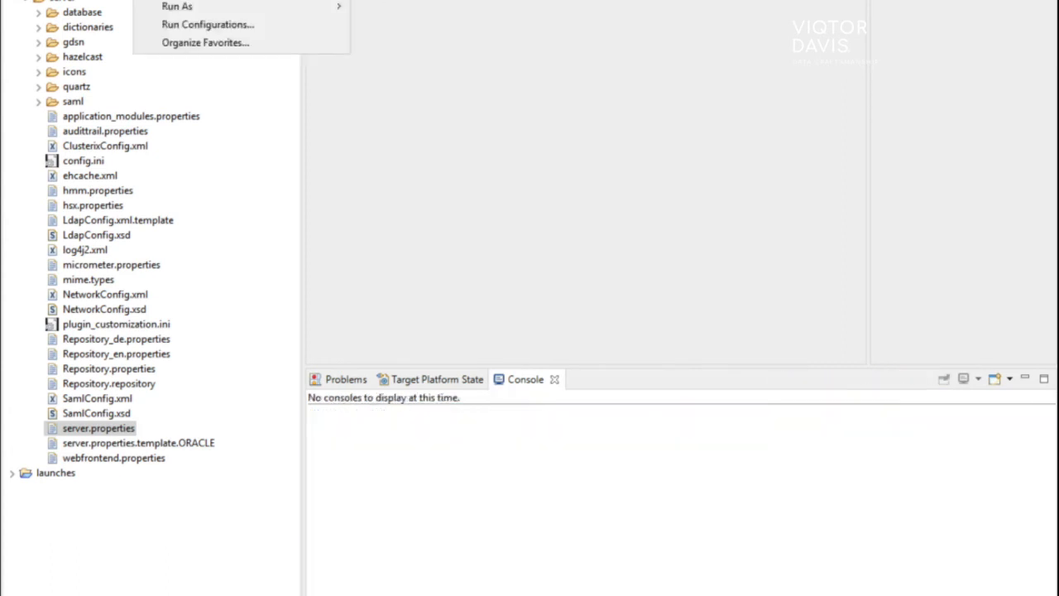
click(206, 0)
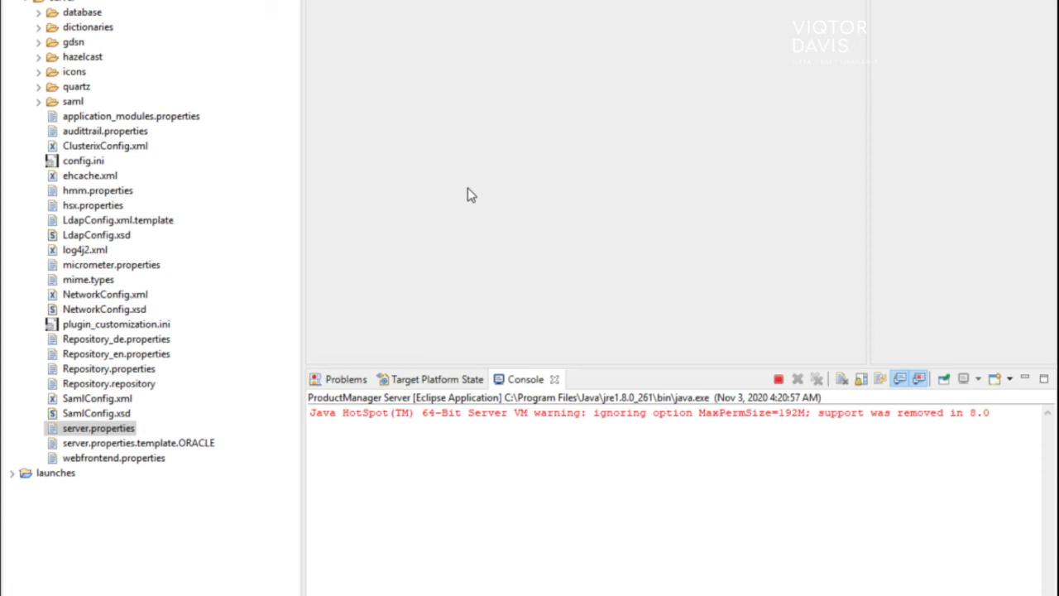
click(778, 379)
Add the feature com.heiler.ppm.feature.web to the plug-ins of the ProductManager Server run configuration
click(152, 0)
click(187, 26)
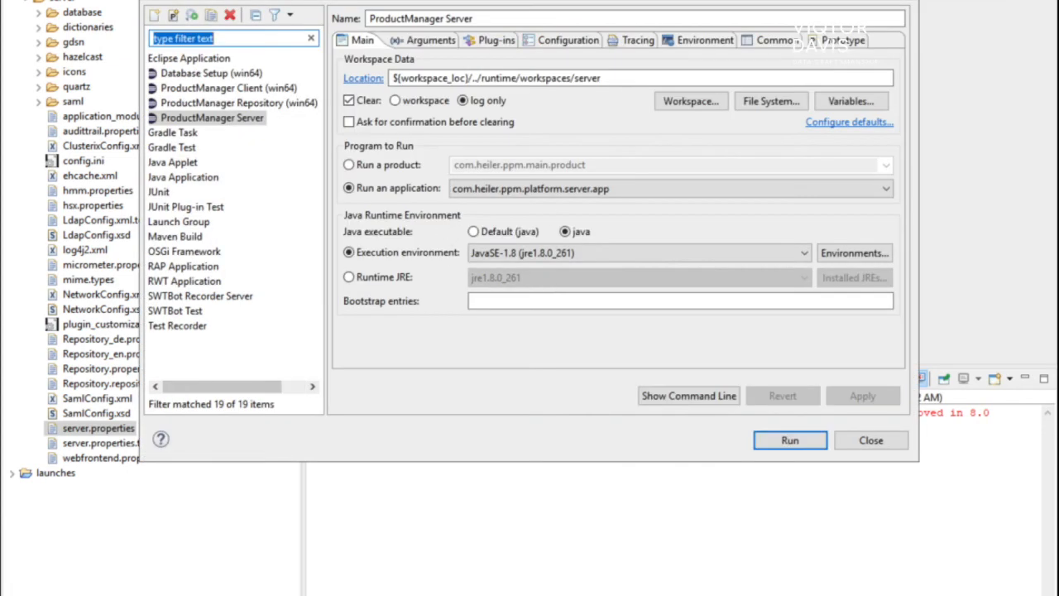
click(229, 118)
click(492, 43)
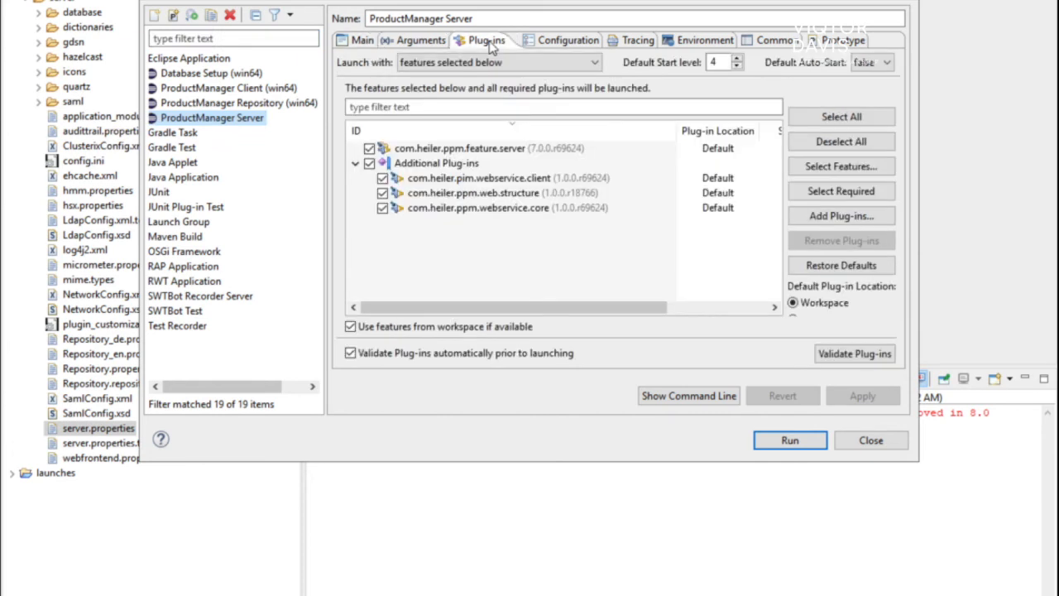
click(824, 169)
text(web)
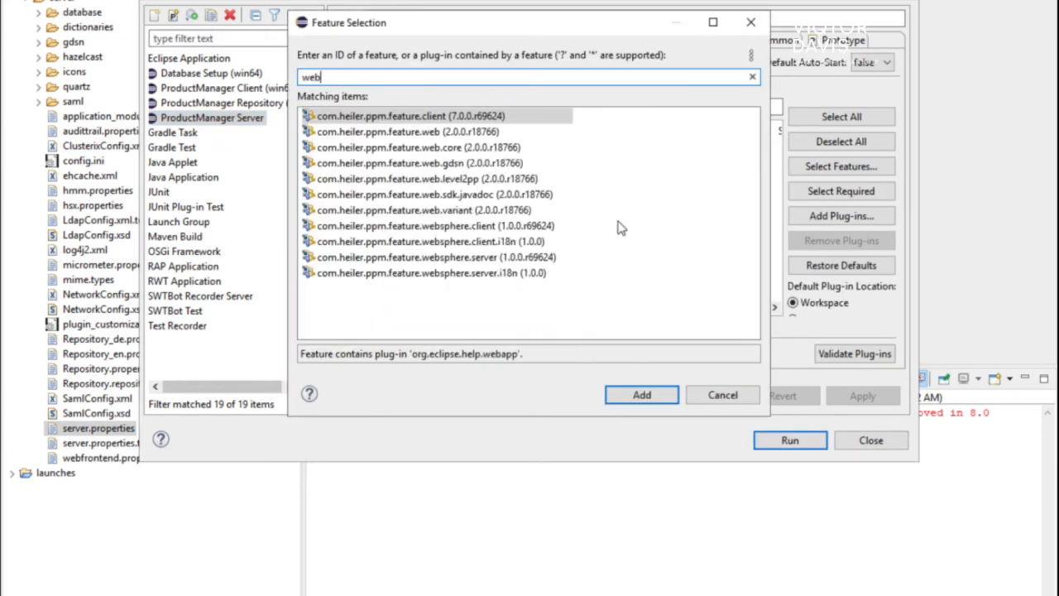
click(468, 132)
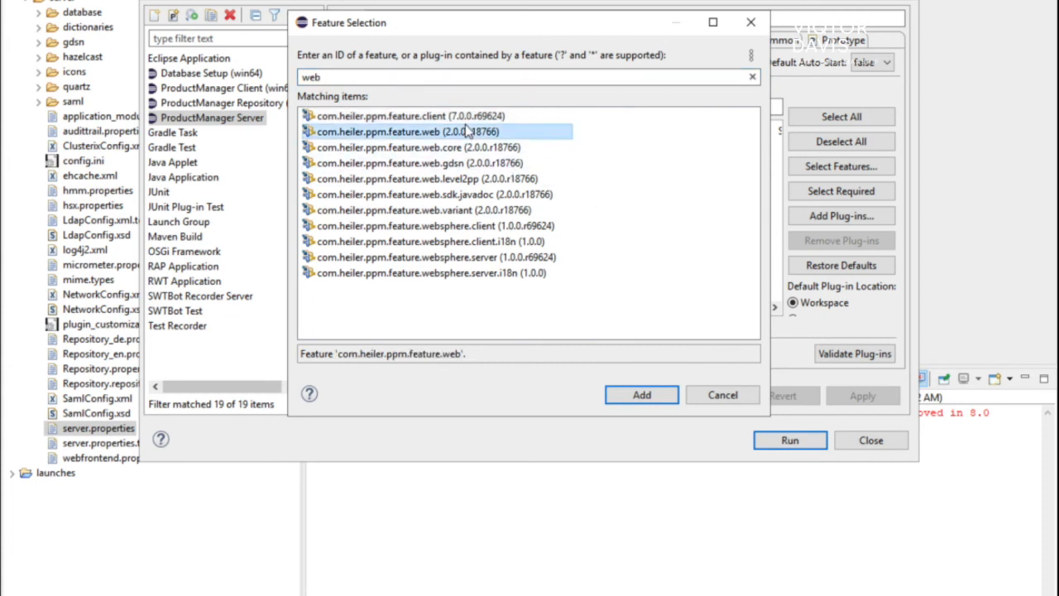
click(465, 145)
click(464, 135)
click(643, 401)
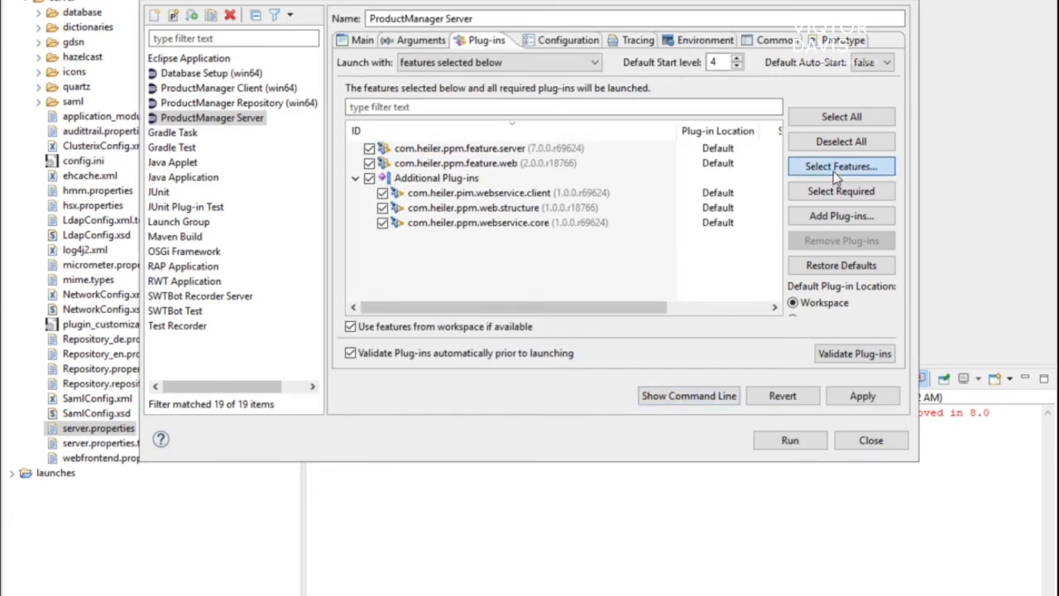
Add the feature com.heiler.ppm.feature.web.core to the ProductManager Server configuration
click(834, 169)
text(web)
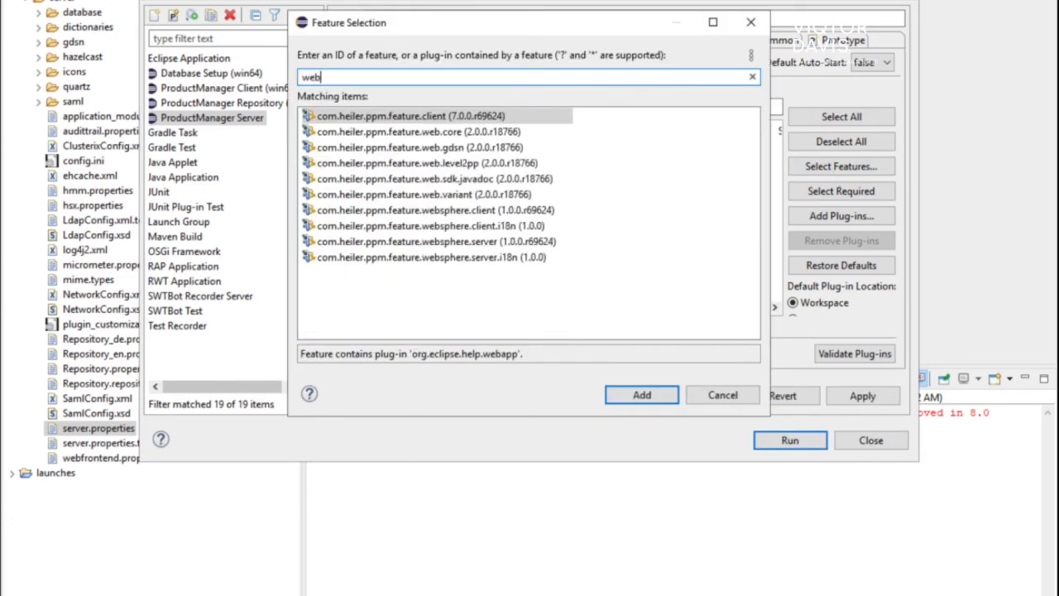
click(509, 133)
click(650, 396)
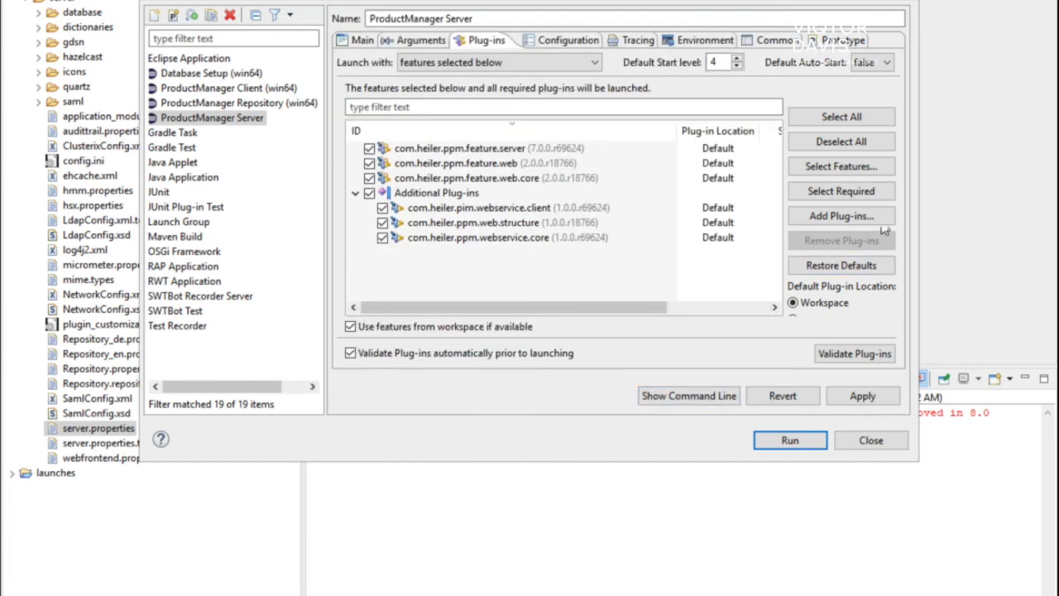
Add the feature com.heiler.ppm.feature.web.level2pp to the ProductManager Server configuration
click(868, 172)
text(web)
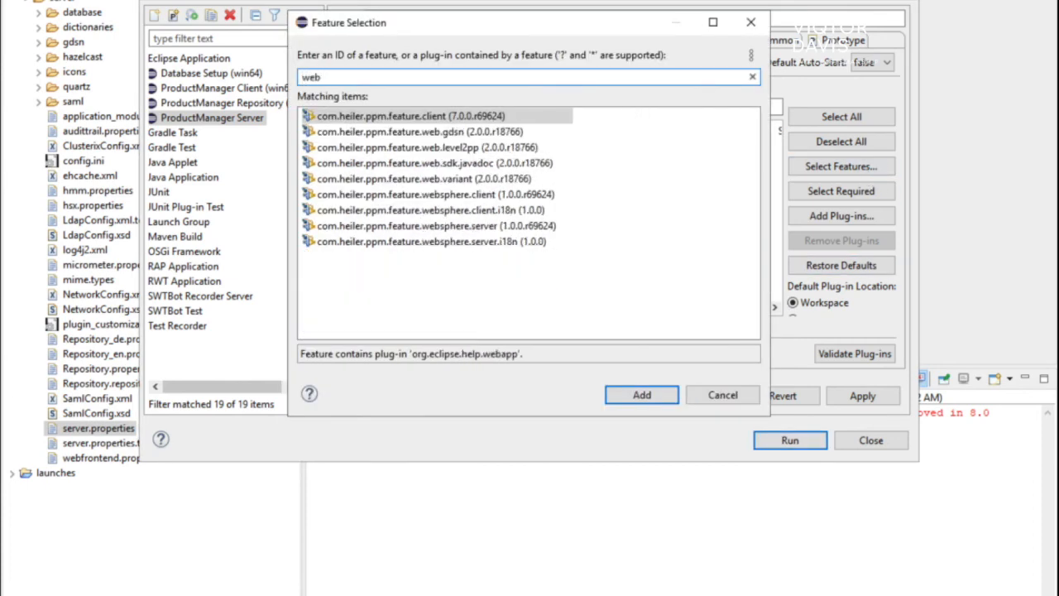
click(473, 149)
click(638, 396)
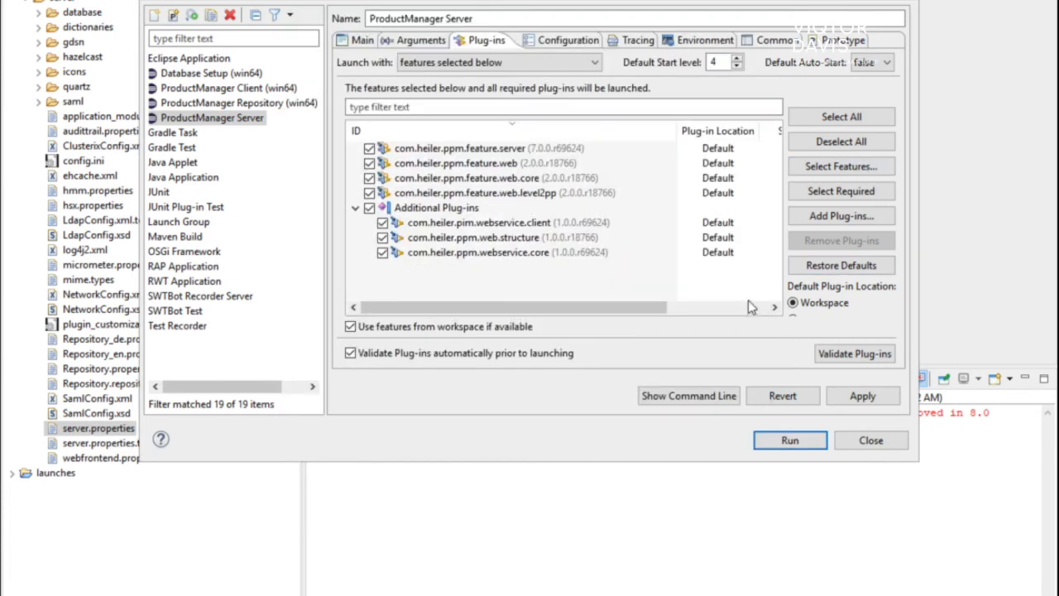
Add the feature com.heiler.ppm.feature.web.variant to the ProductManager Server configuration
click(837, 168)
text(web)
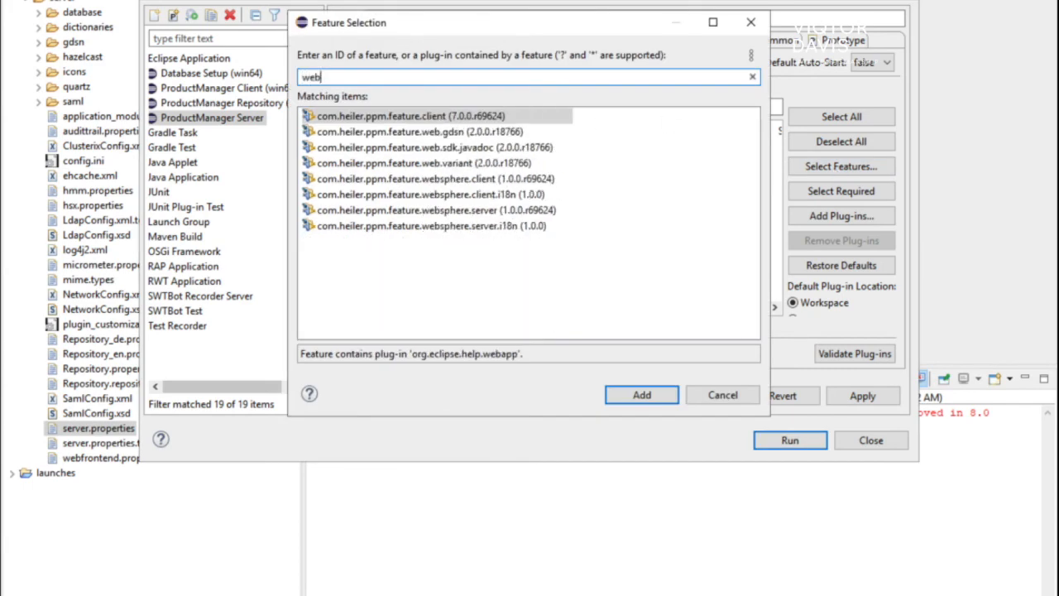
click(504, 164)
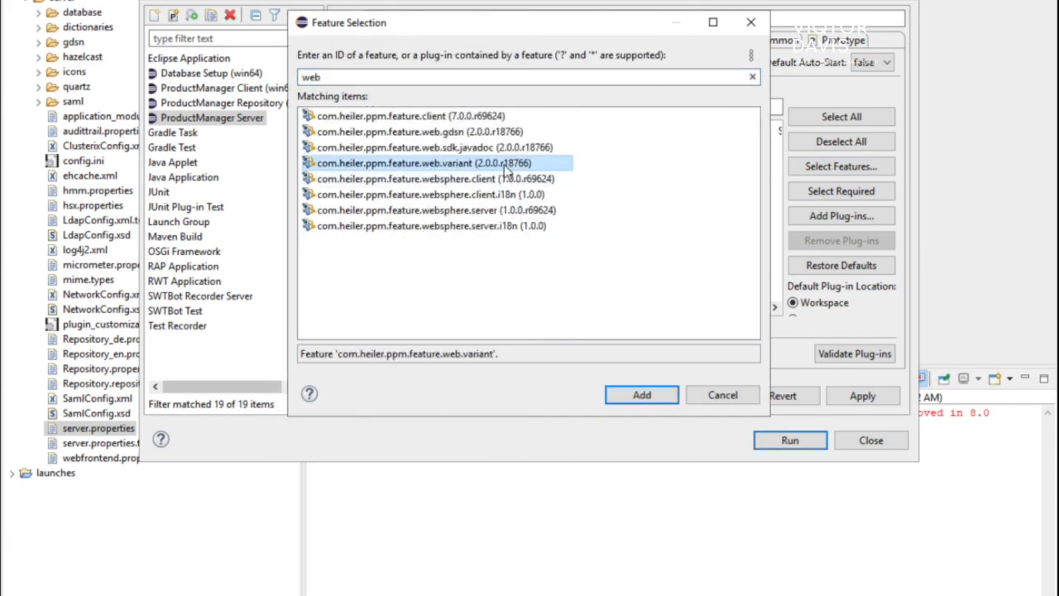
click(643, 395)
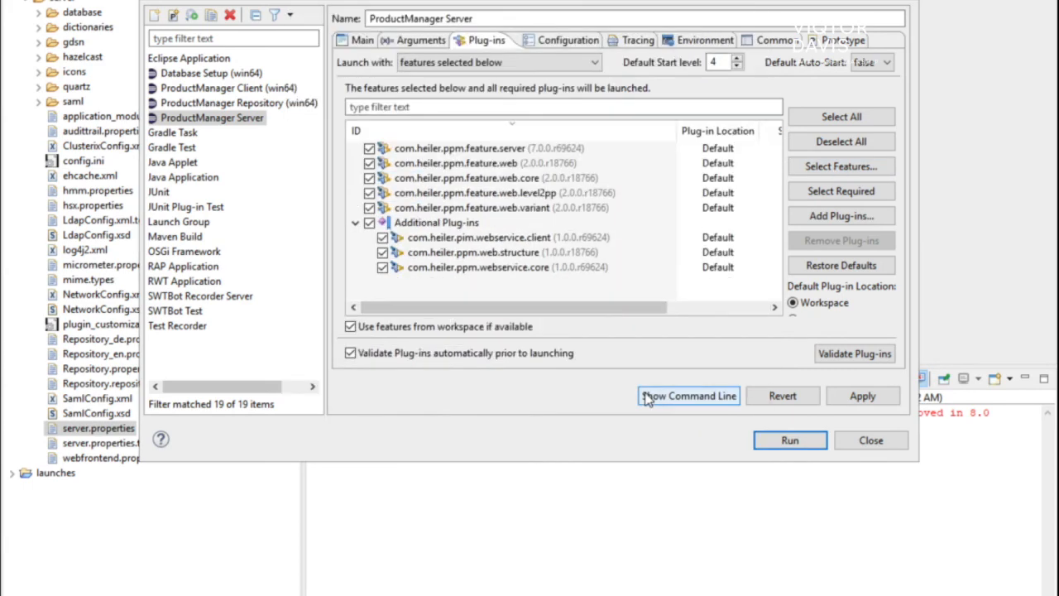
Apply the changed plug-in selection and run the ProductManager Server configuration
click(852, 398)
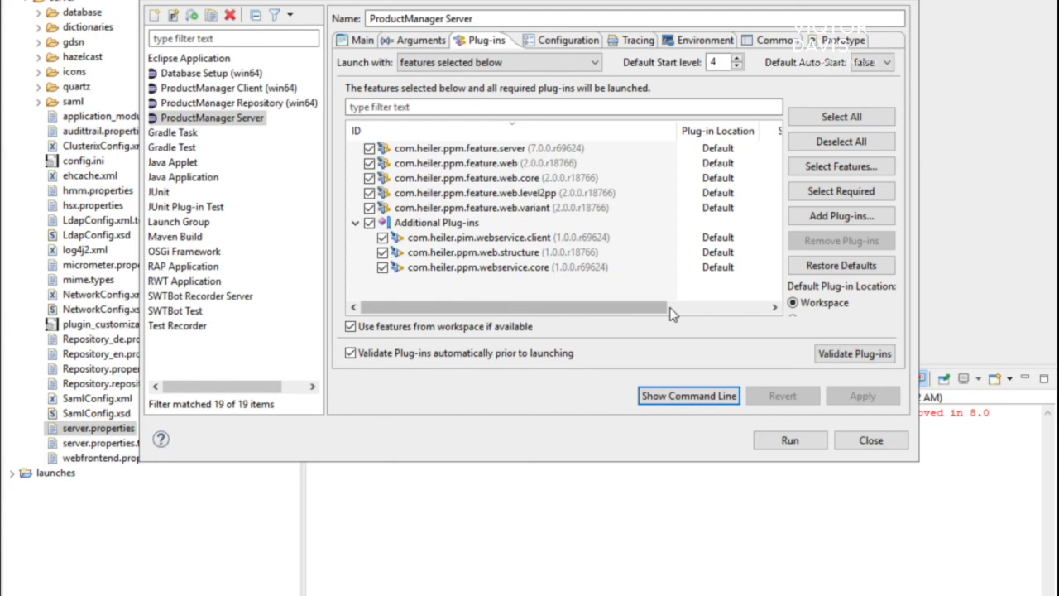
click(803, 440)
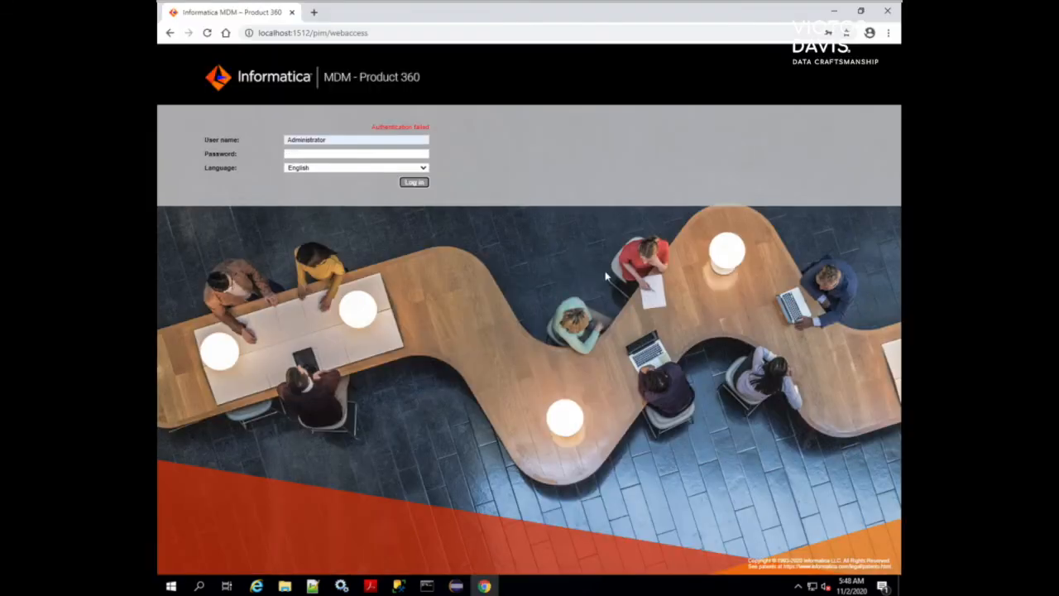
In Chrome, log in to Product 360 web access as Administrator with the account password, declining to save the password
click(323, 156)
text(•••••••)
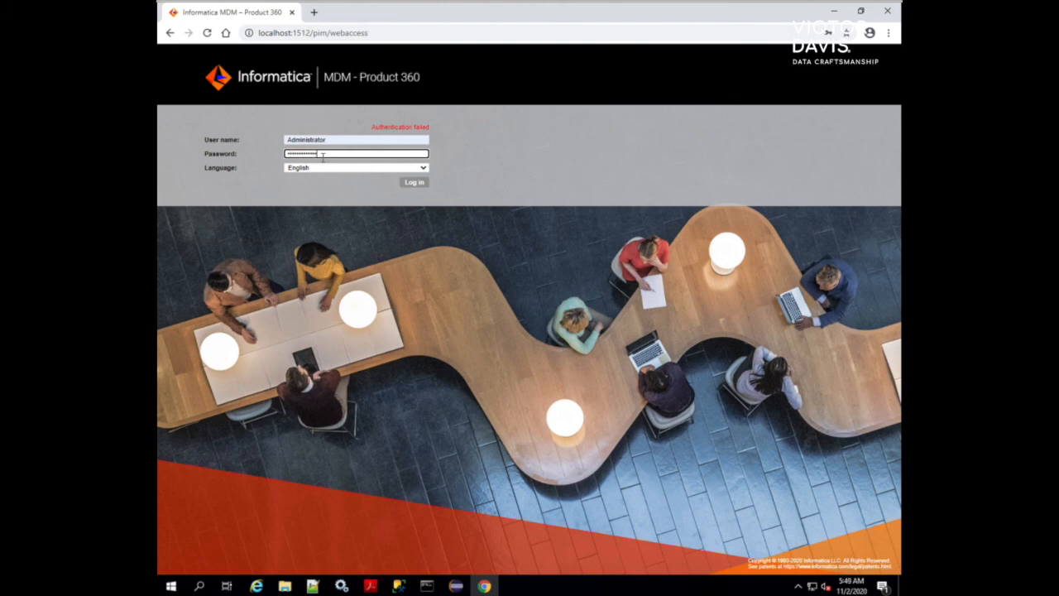
click(414, 182)
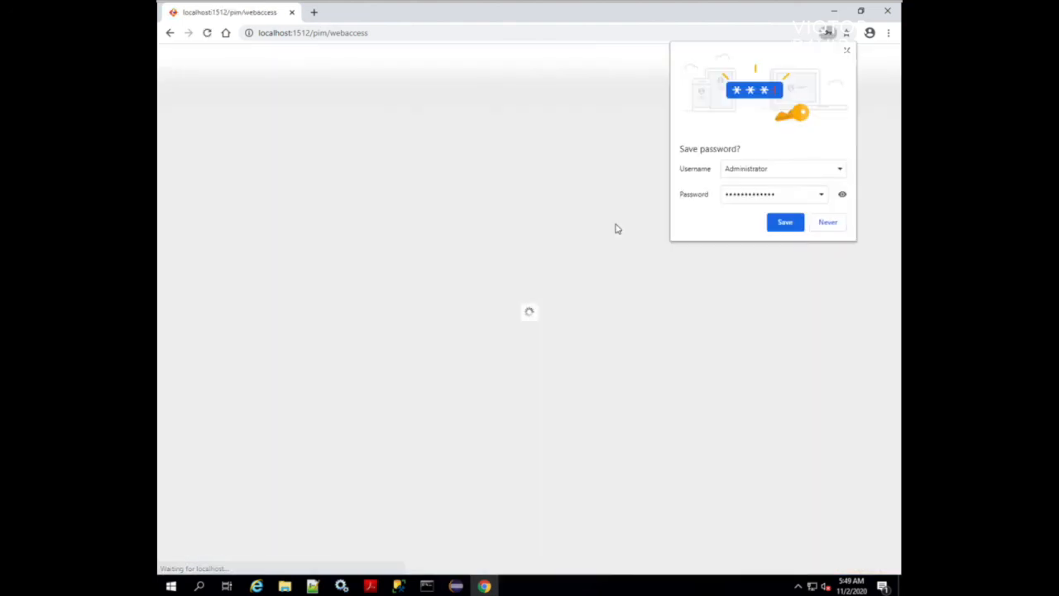
click(831, 222)
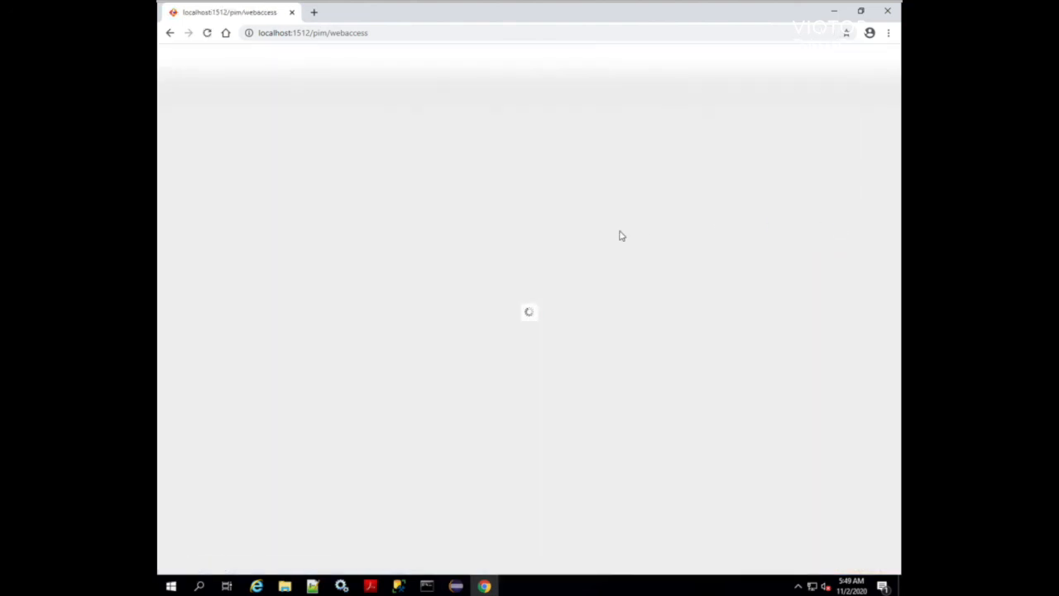